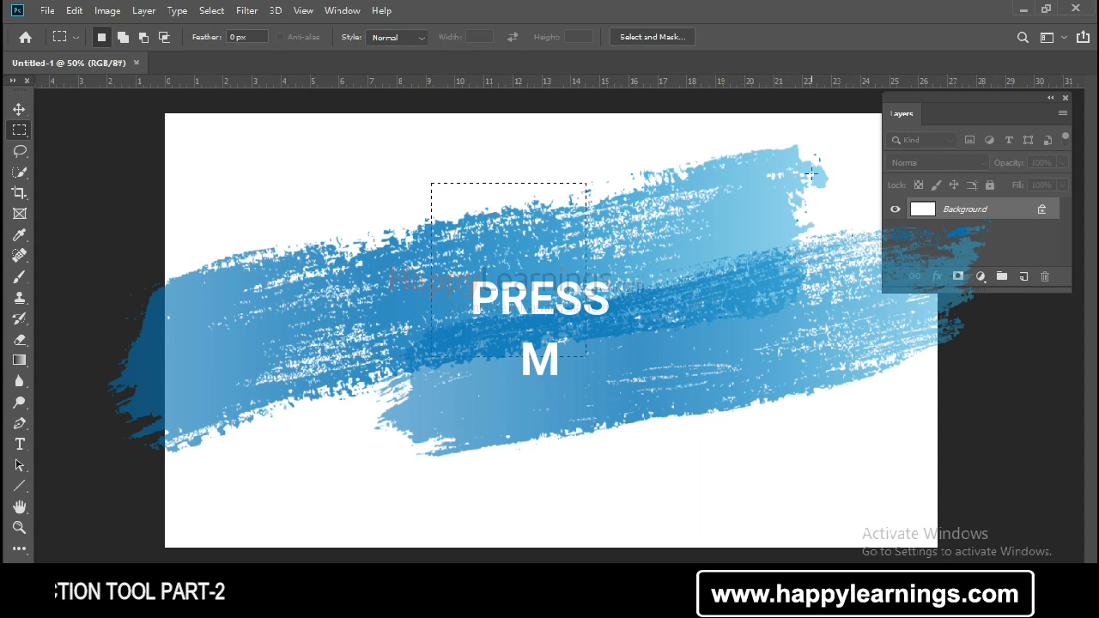
Clear the rectangular selection and activate the Elliptical Marquee tool.
left_click(810, 174)
right_click(19, 130)
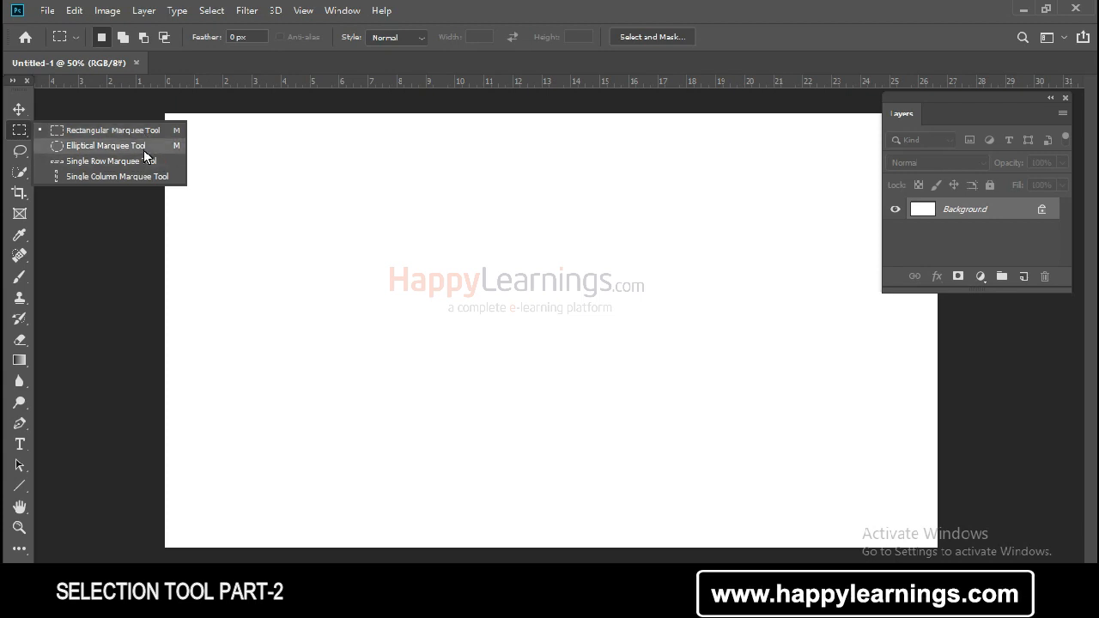
left_click(144, 150)
left_click(19, 109)
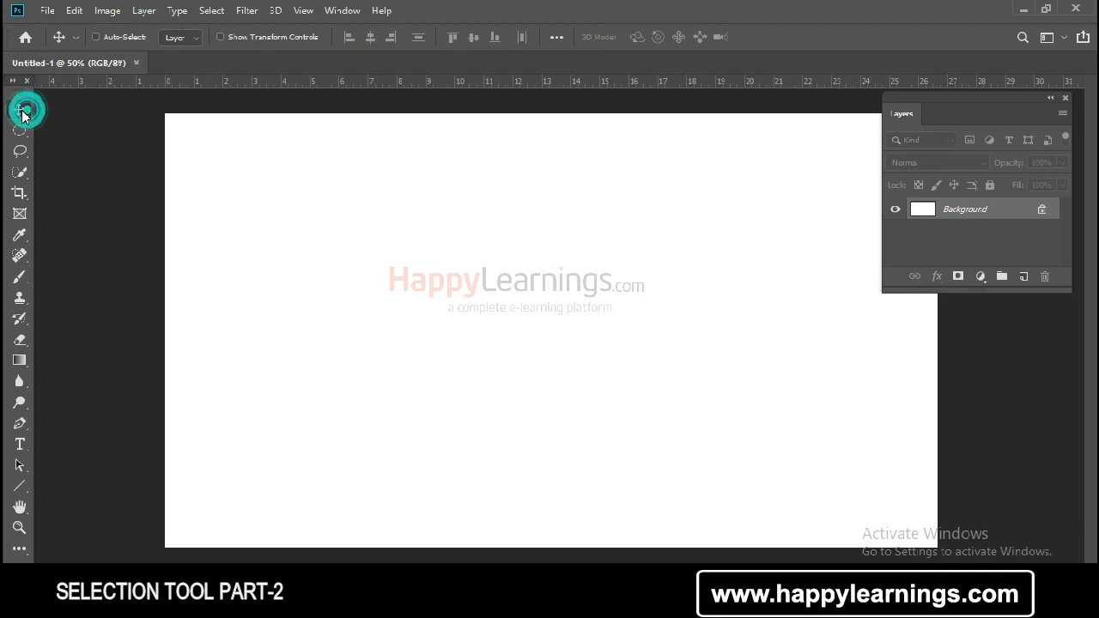
left_click(20, 129)
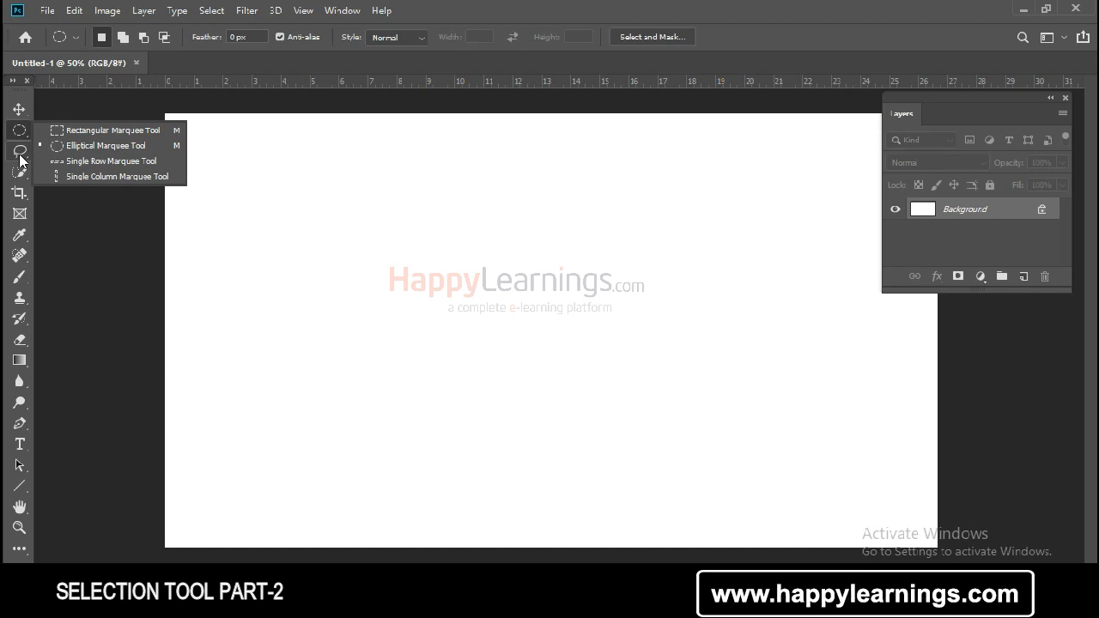
Review the Lasso tool variants and finish with the Move tool active.
left_click(20, 153)
right_click(20, 153)
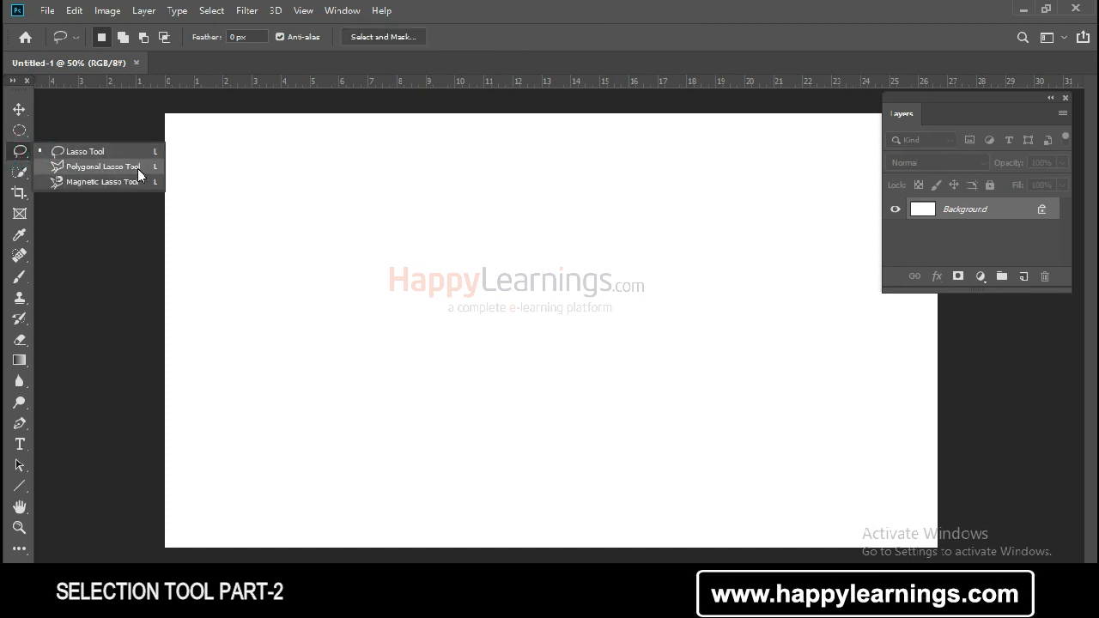
left_click(21, 150)
left_click(20, 130)
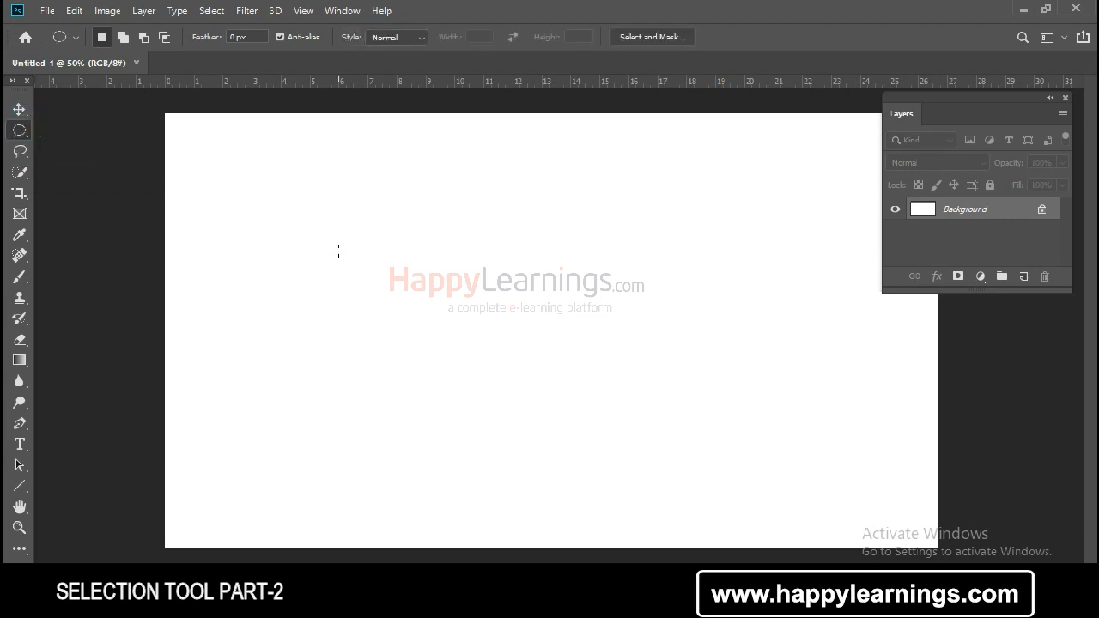
left_click(19, 109)
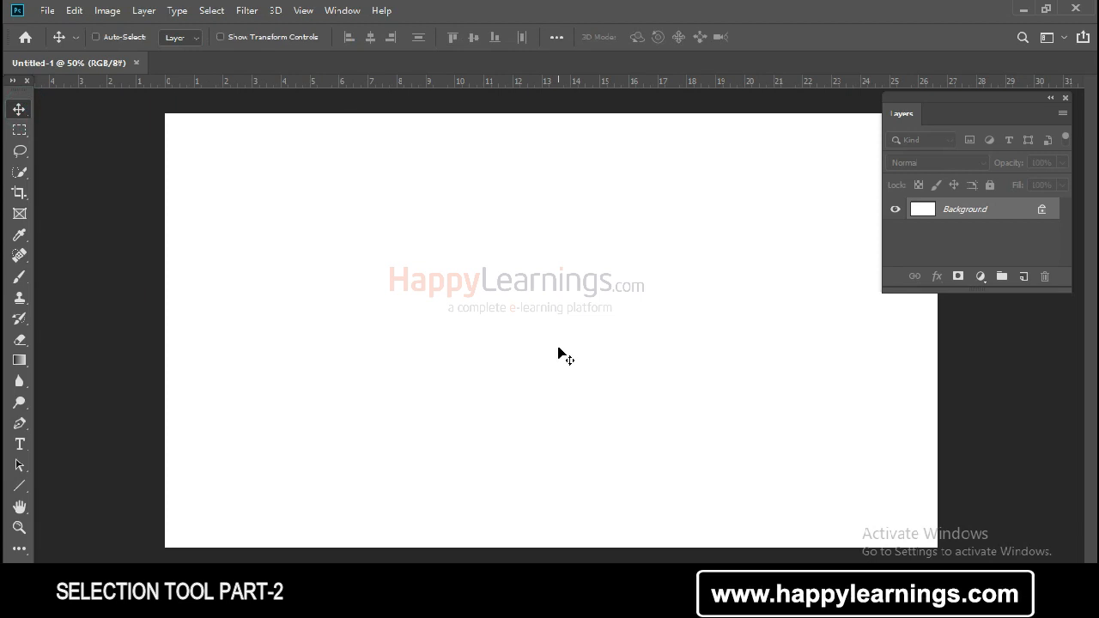
Activate the marquee tool and toggle repeatedly between its Rectangular and Elliptical variants, ending on the Elliptical Marquee.
key("m")
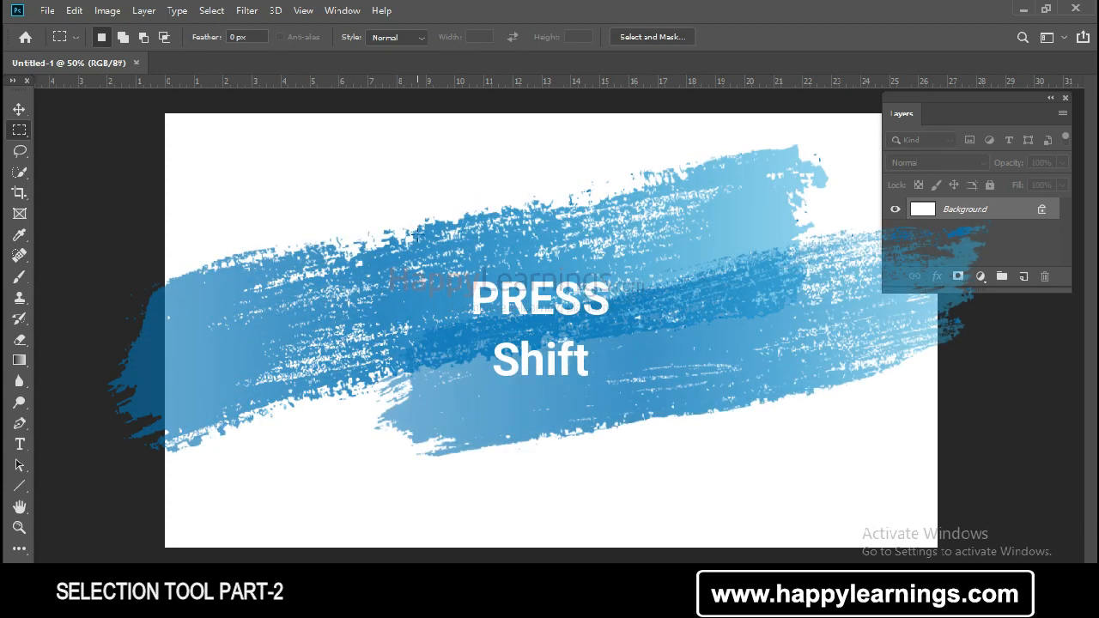
key("shift+m")
key("shift+m")
key("shift+m")
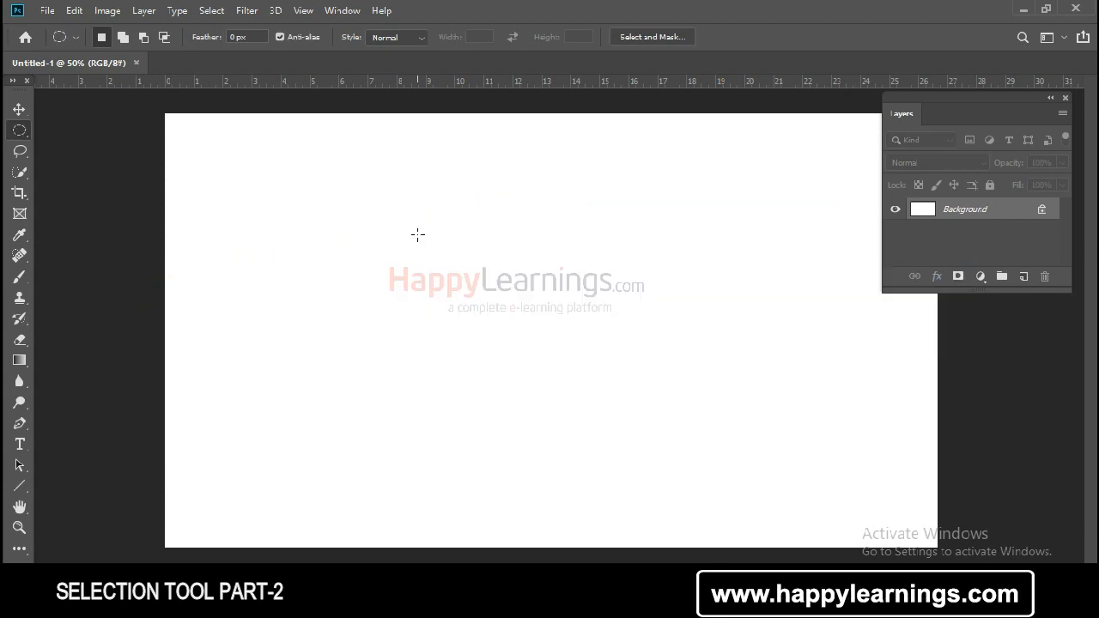
key("shift+m")
key("shift+m")
key("shift+m")
key("shift+m")
key("shift+m")
key("shift+m")
key("shift+m")
key("shift+m")
key("shift+m")
key("shift+m")
key("shift+m")
key("shift+m")
key("shift+m")
key("shift+m")
key("shift+m")
key("shift+m")
key("shift+m")
key("shift+m")
key("shift+m")
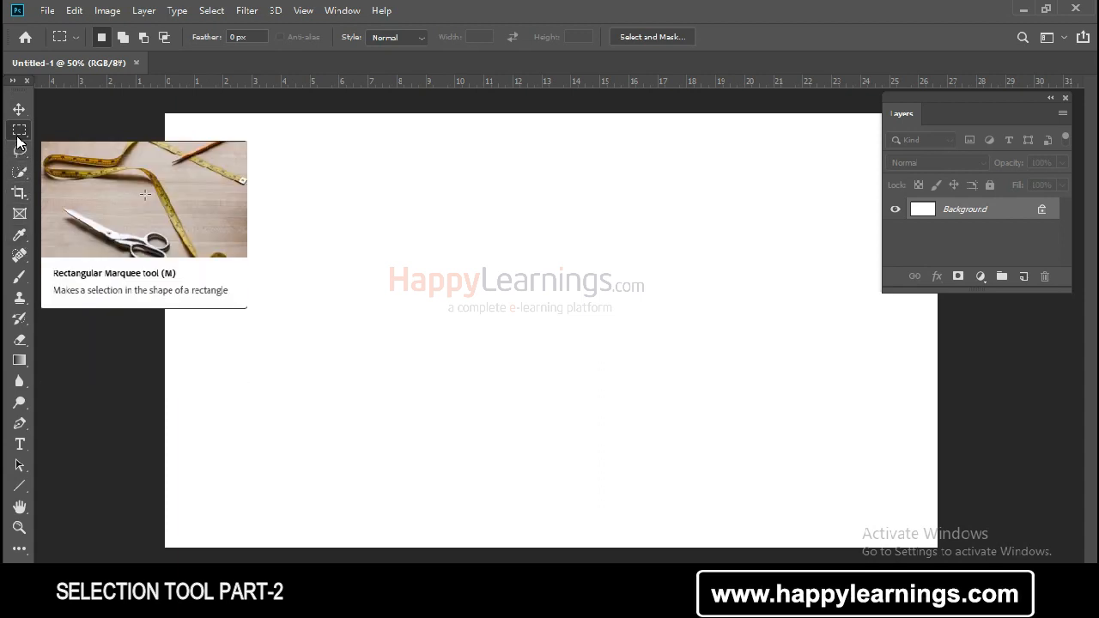
key("shift+m")
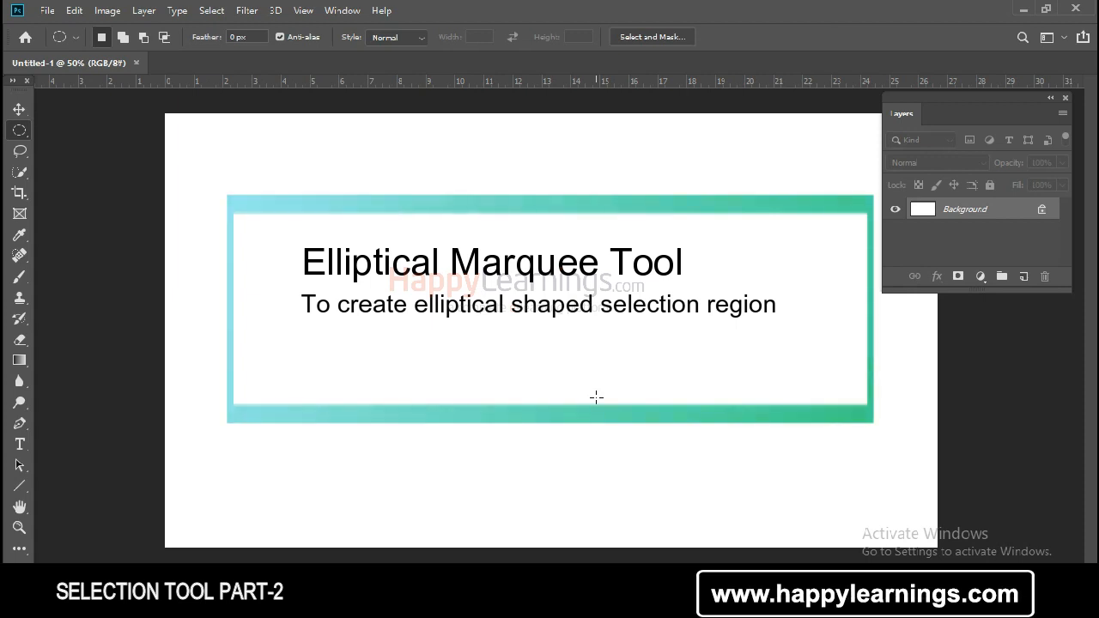
Draw several circular selections at different places on the blank canvas with the Elliptical Marquee tool.
right_click(19, 130)
left_click(83, 148)
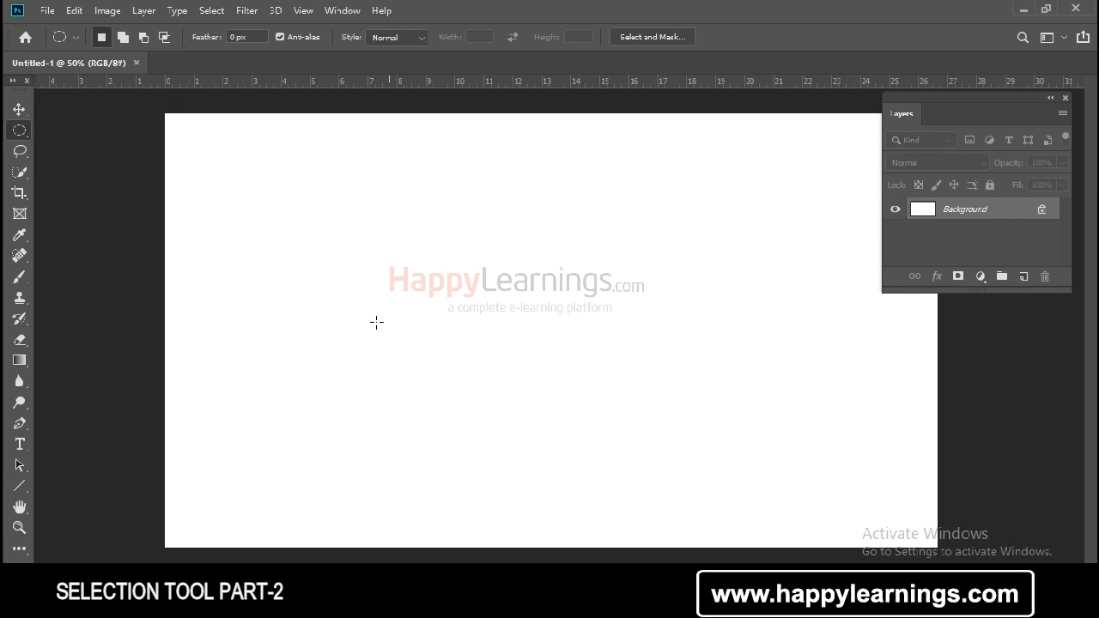
left_click_drag(296, 137, 599, 457)
left_click_drag(588, 161, 891, 482)
left_click_drag(250, 183, 563, 498)
left_click(630, 321)
left_click_drag(575, 187, 877, 505)
left_click_drag(220, 135, 442, 367)
left_click(297, 331)
key("ctrl+z")
Draw a perfect-circle selection about 10.5 in wide on the right part of the canvas with the Elliptical Marquee tool.
right_click(19, 131)
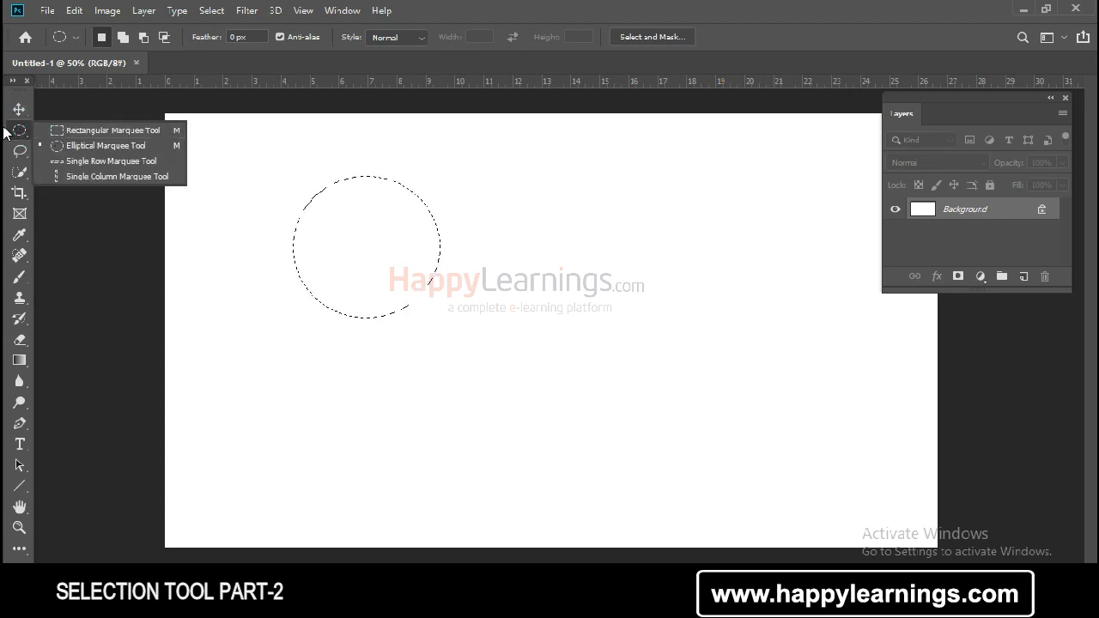
left_click(84, 146)
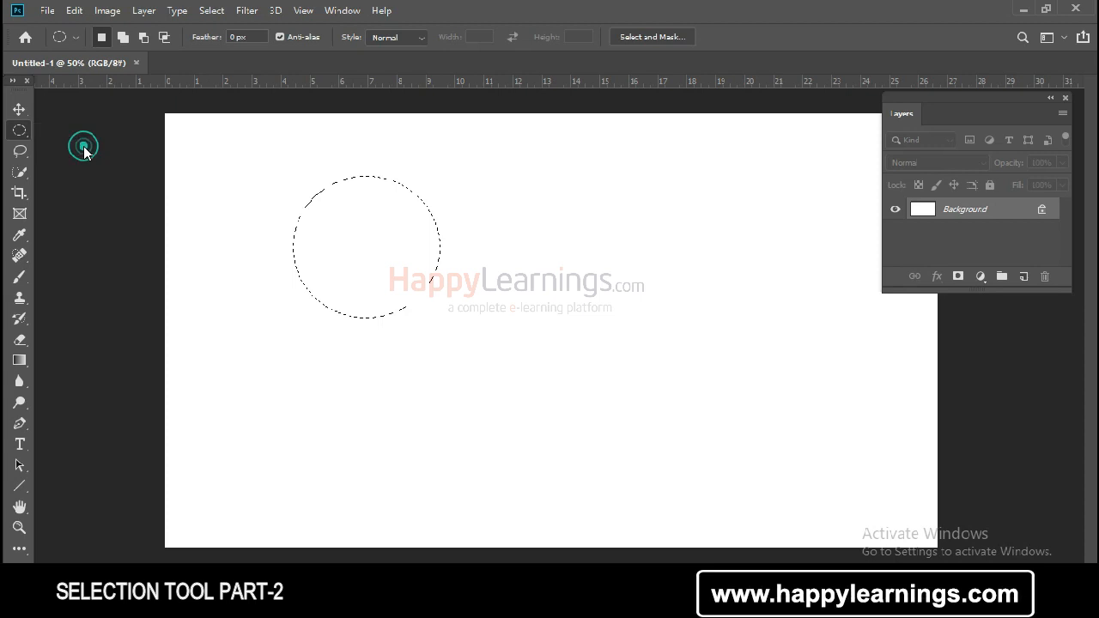
mouse_move(491, 180)
left_mouse_down()
mouse_move(581, 262)
mouse_move(624, 337)
mouse_move(720, 399)
mouse_move(709, 415)
mouse_move(794, 457)
mouse_move(830, 518)
mouse_move(650, 329)
mouse_move(751, 418)
left_mouse_up()
key("shift")
mouse_move(830, 482)
left_mouse_down()
mouse_move(851, 500)
mouse_move(794, 526)
mouse_move(634, 300)
mouse_move(814, 321)
mouse_move(851, 435)
mouse_move(844, 331)
mouse_move(760, 288)
mouse_move(859, 425)
mouse_move(902, 382)
mouse_move(836, 359)
mouse_move(786, 407)
mouse_move(913, 389)
mouse_move(526, 307)
mouse_move(641, 292)
mouse_move(682, 397)
mouse_move(864, 503)
mouse_move(856, 487)
mouse_move(809, 481)
left_mouse_up()
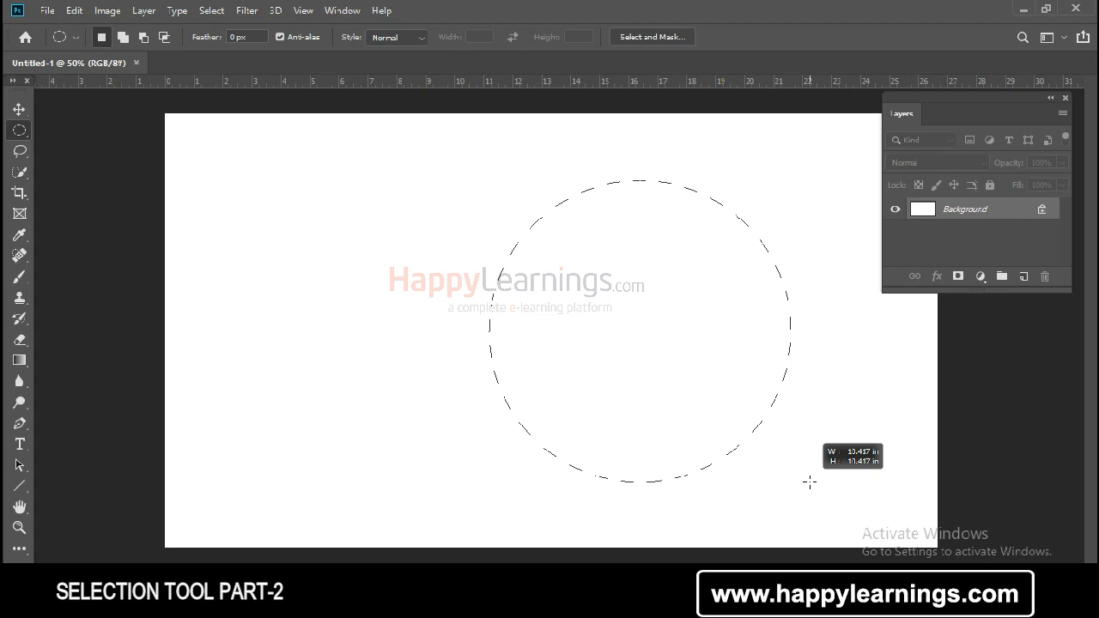
left_click_drag(809, 482, 792, 526)
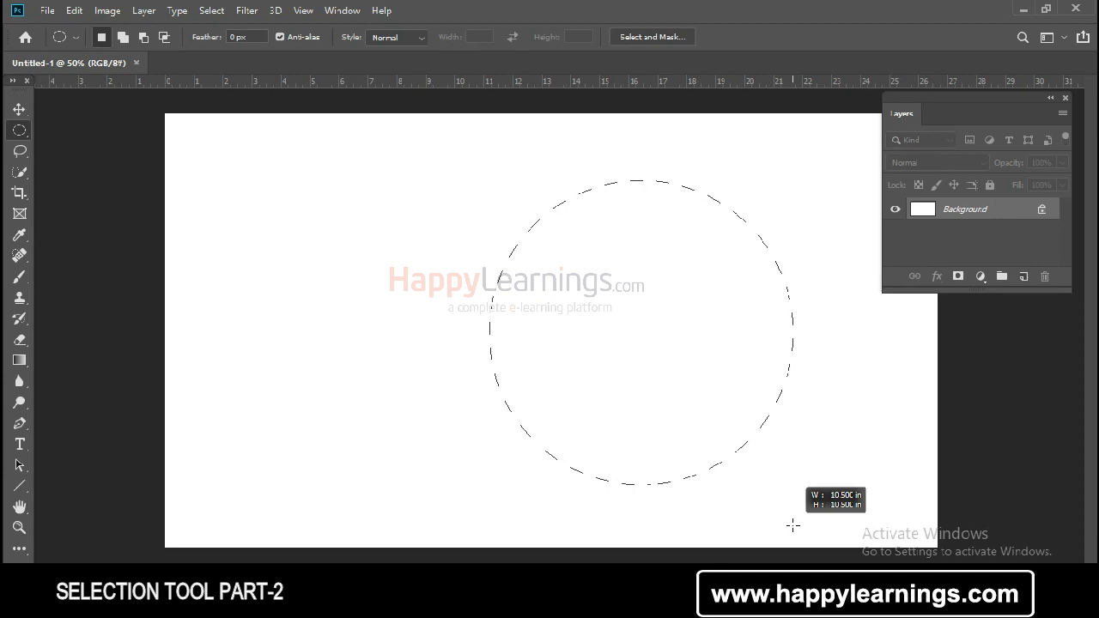
left_click_drag(792, 526, 794, 527)
key("shift")
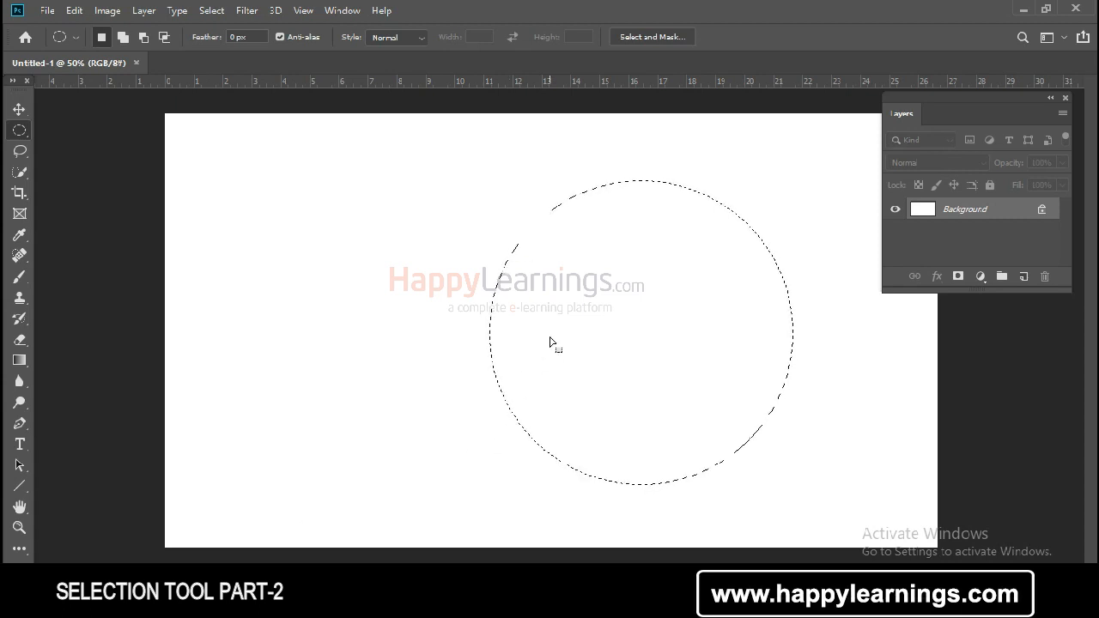
Fill the circular selection with black, undo the fill and deselect.
key("alt+BackSpace")
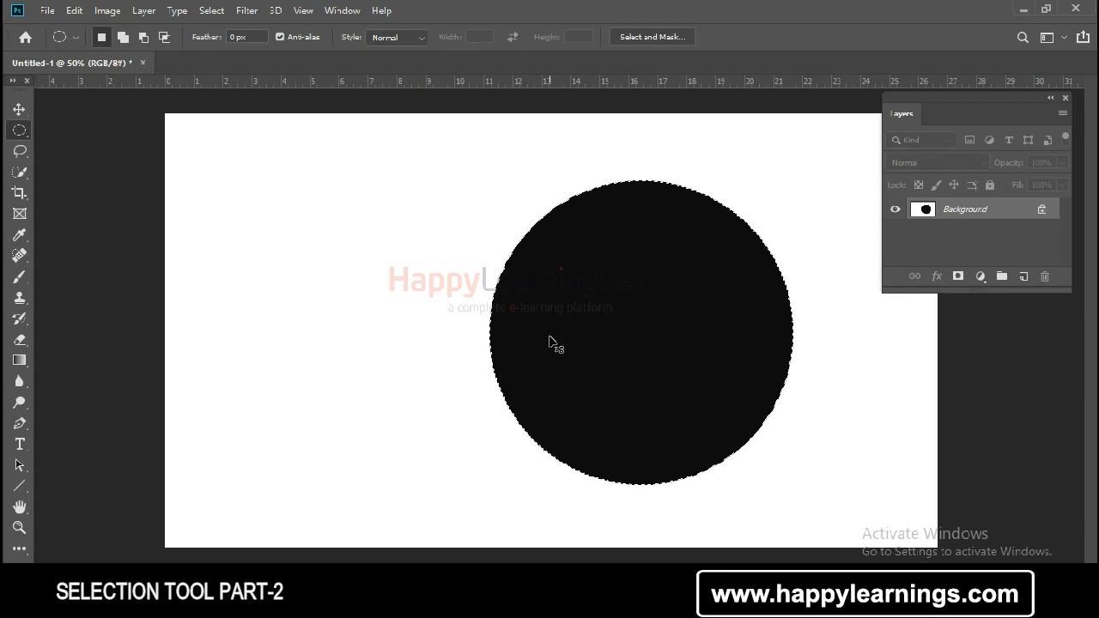
key("ctrl+z")
key("ctrl+d")
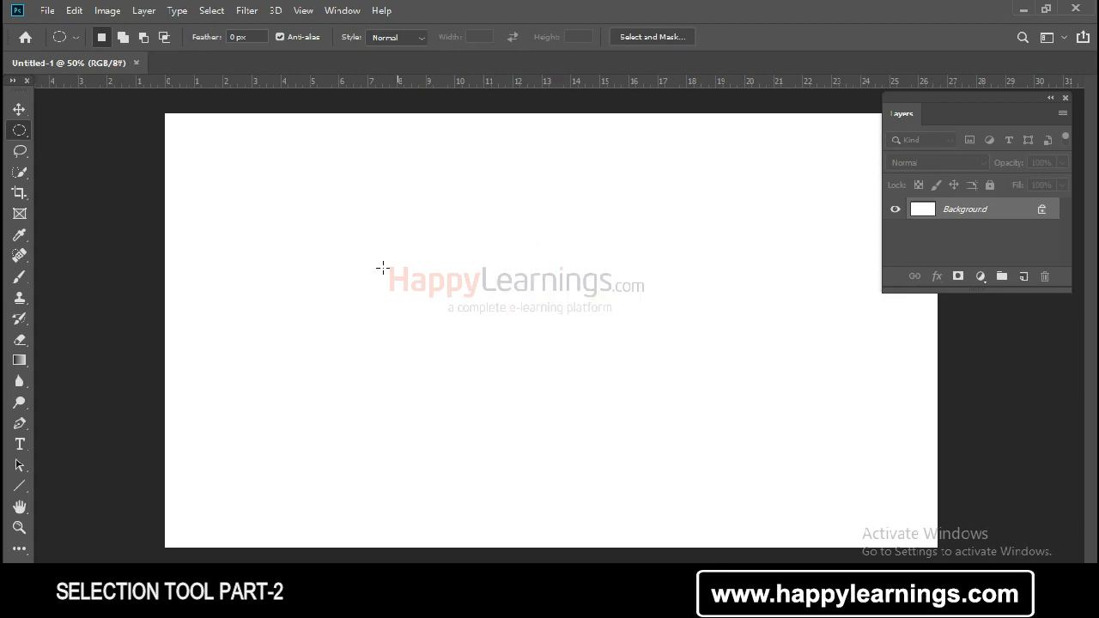
Draw an elliptical selection about 10.7 by 10.8 in and reposition it while it is being drawn.
right_click(19, 129)
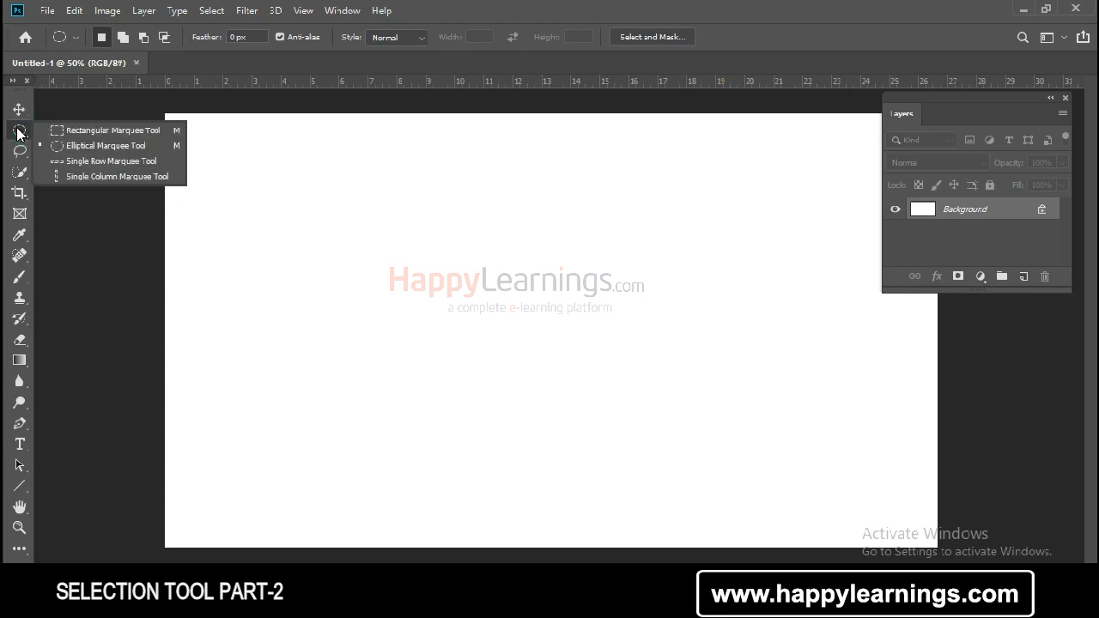
left_click(80, 146)
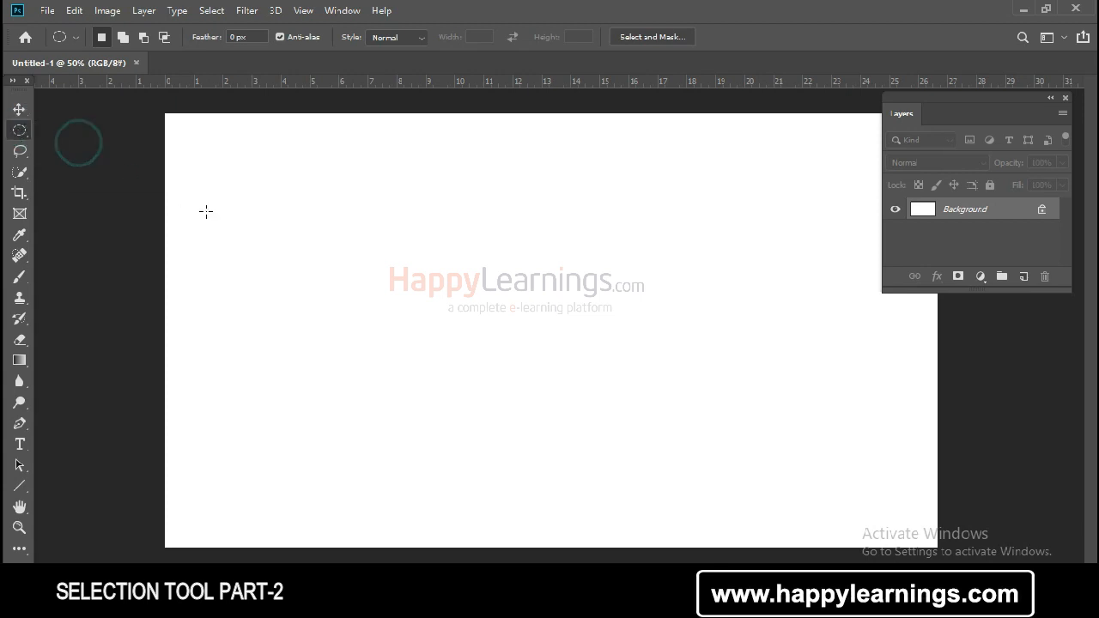
left_click_drag(291, 149, 601, 463)
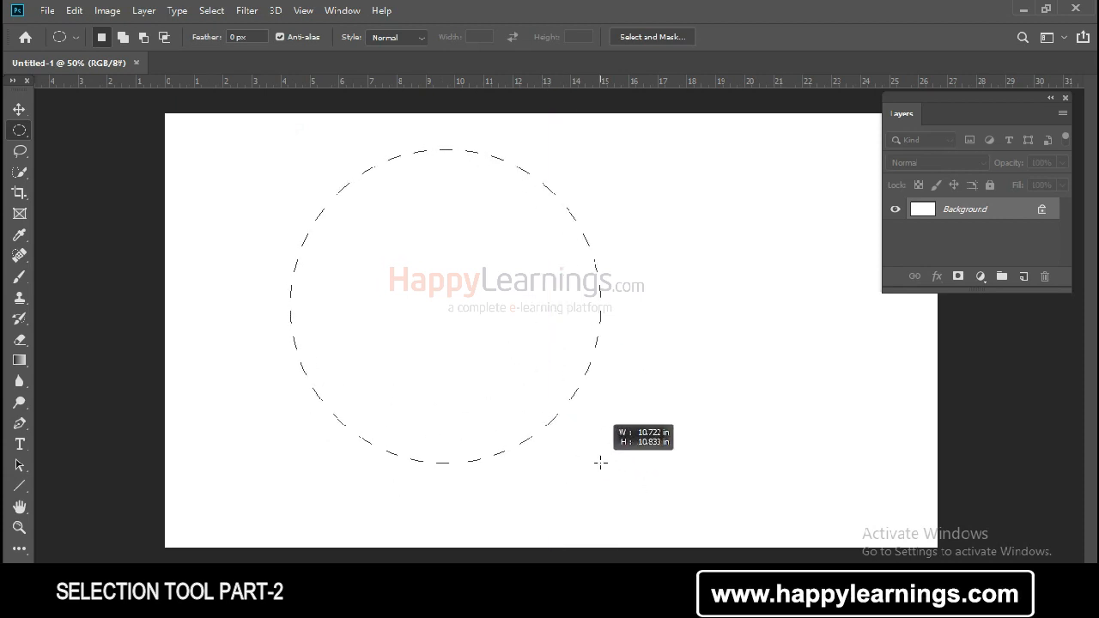
left_click_drag(600, 462, 739, 478)
key("space")
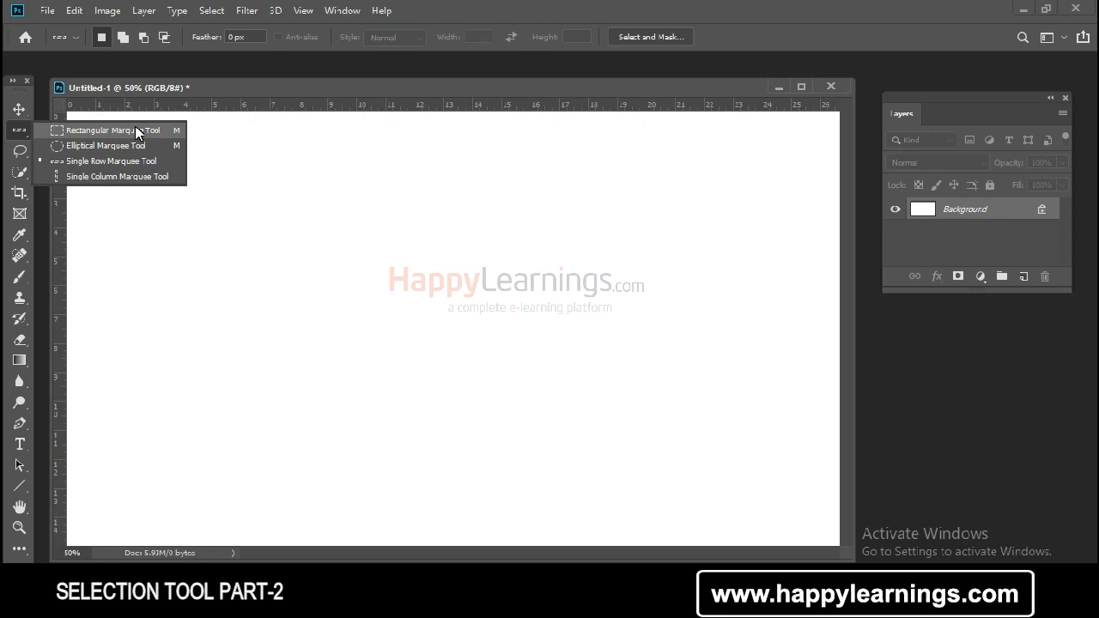
Bring the Porsche photo into Untitled-1 as a new layer and clear the single-row selection.
left_click(135, 130)
double_click(969, 398)
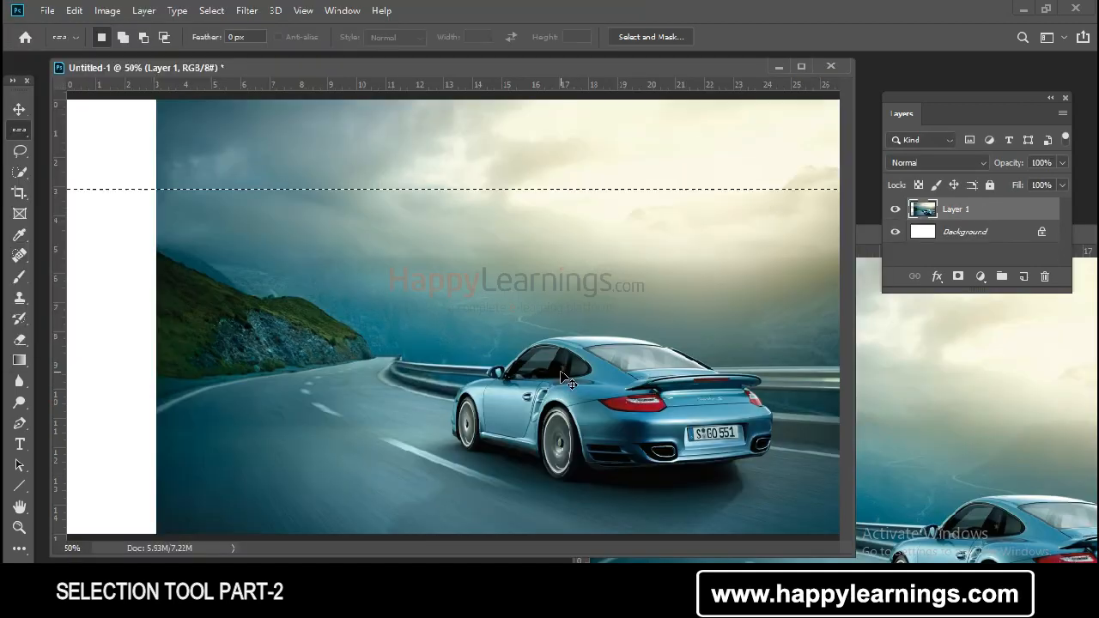
key("ctrl+d")
Delete a narrow full-height strip from the left edge of the car photo layer using a rectangular selection, and deselect.
right_click(20, 129)
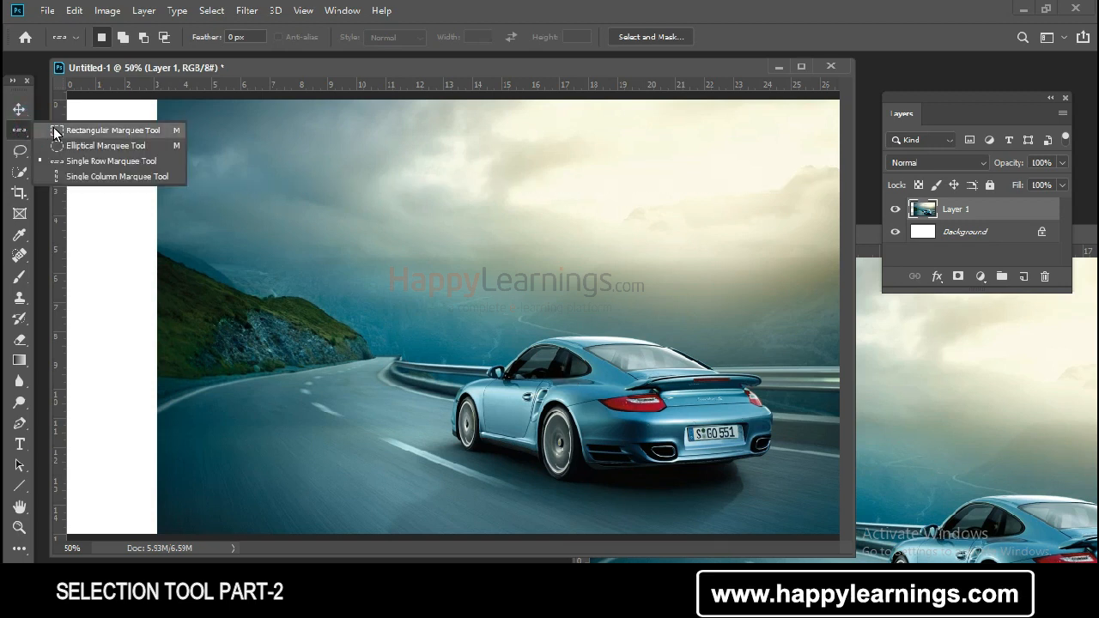
left_click(103, 130)
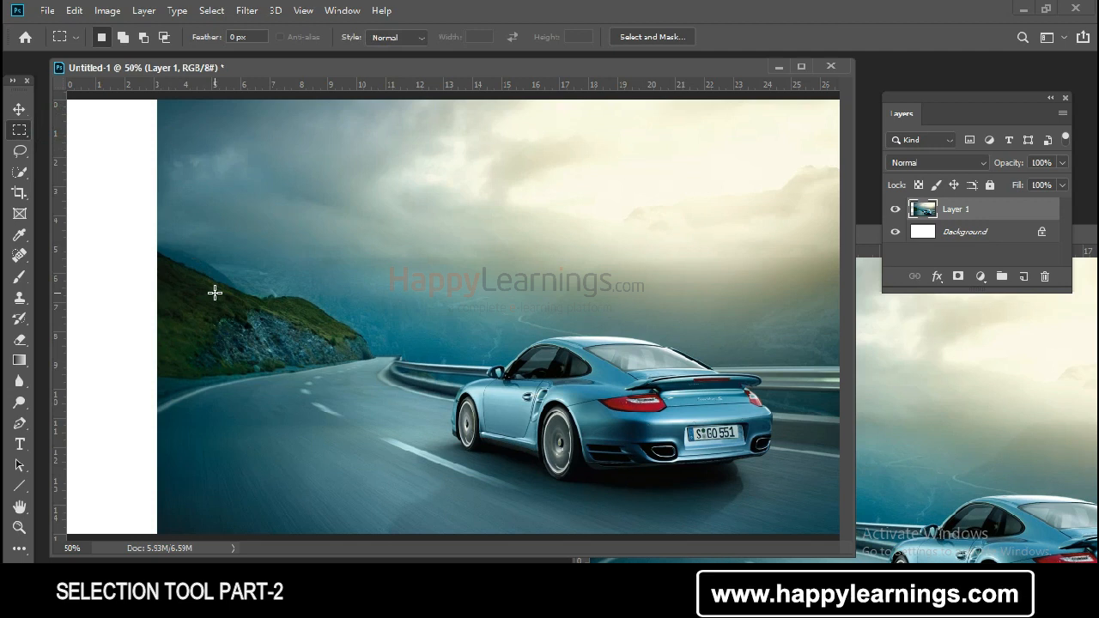
key("ctrl+minus")
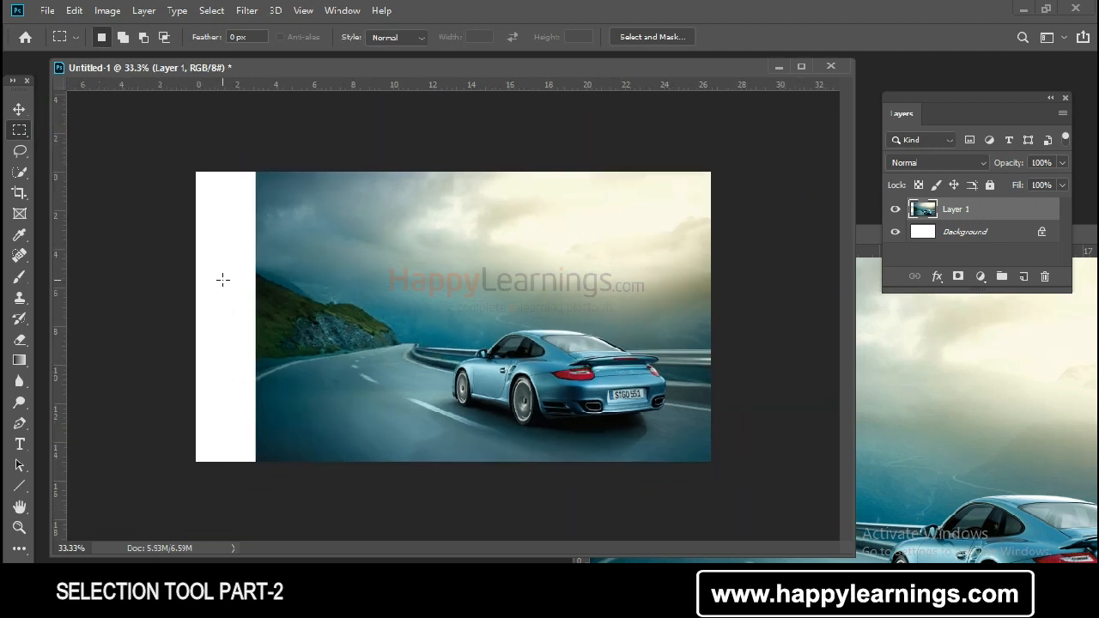
left_click(19, 129)
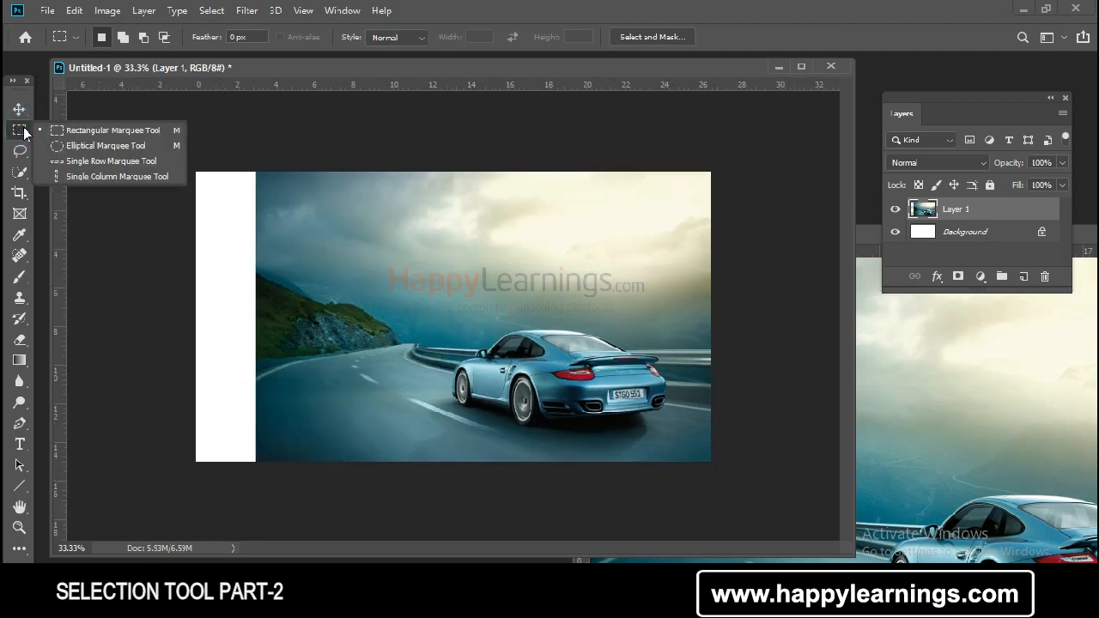
left_click(84, 130)
left_click_drag(240, 148, 294, 496)
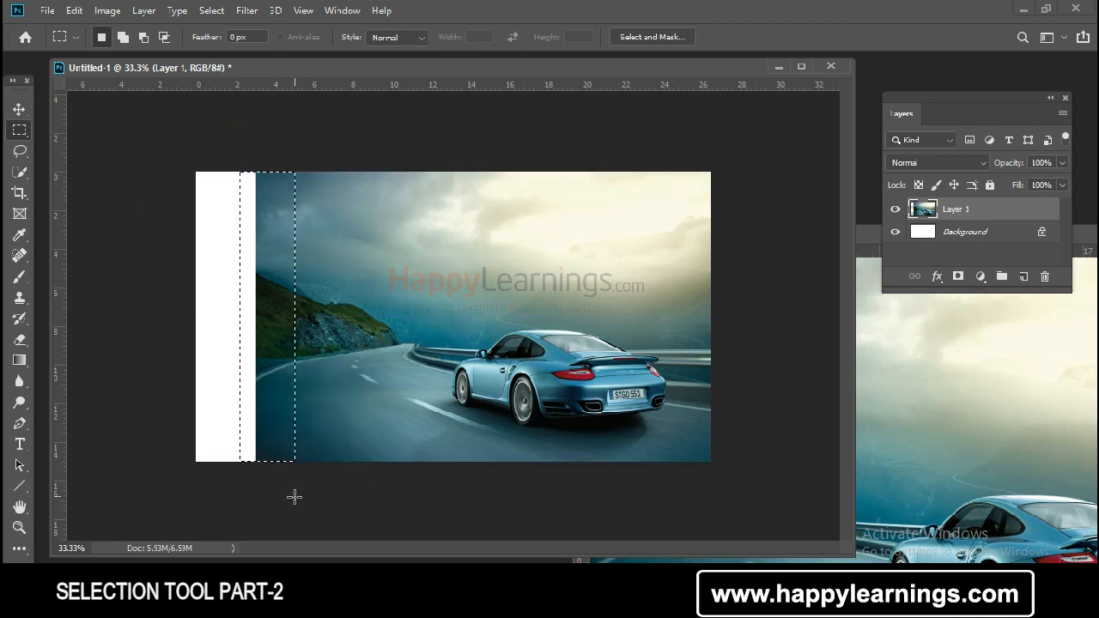
key("Delete")
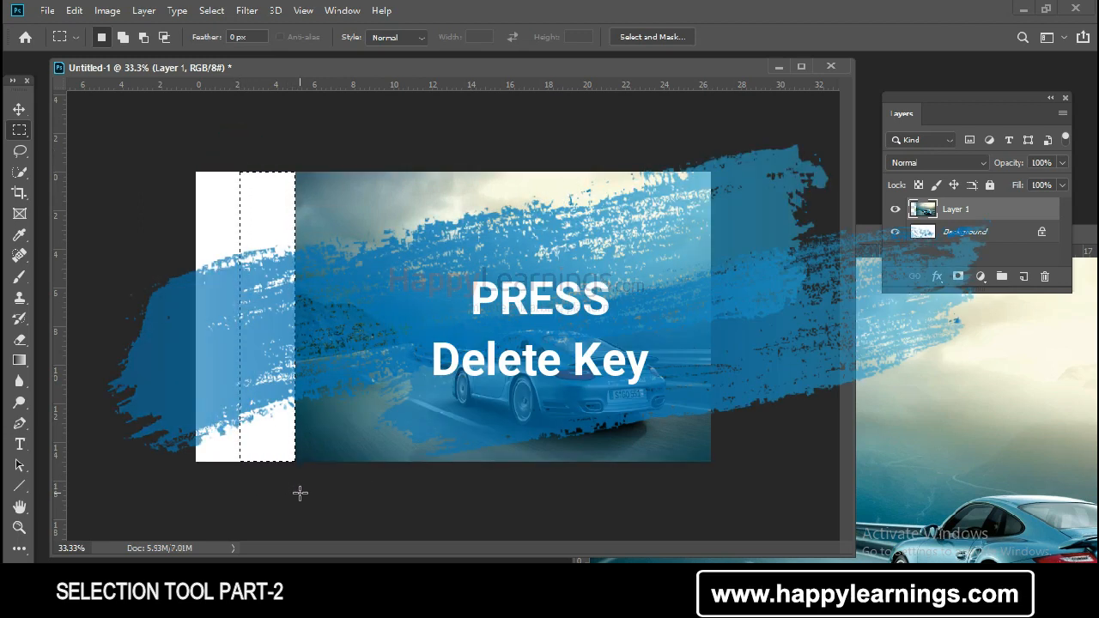
left_click(298, 490)
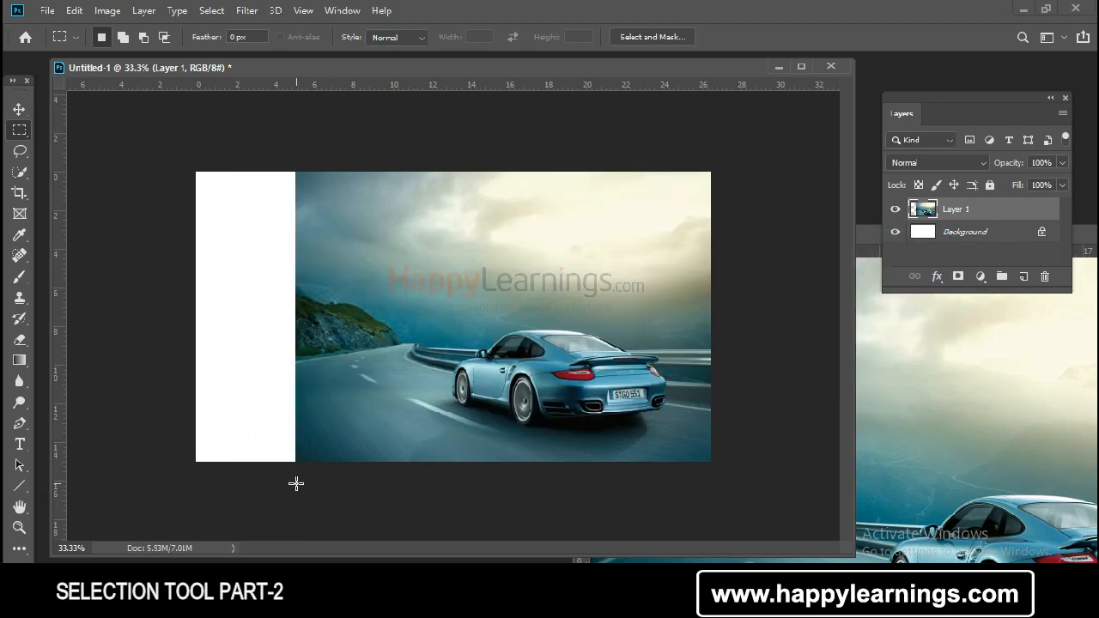
Try to bring the car photo from its own window into Untitled-1 with the Move tool.
left_click(19, 109)
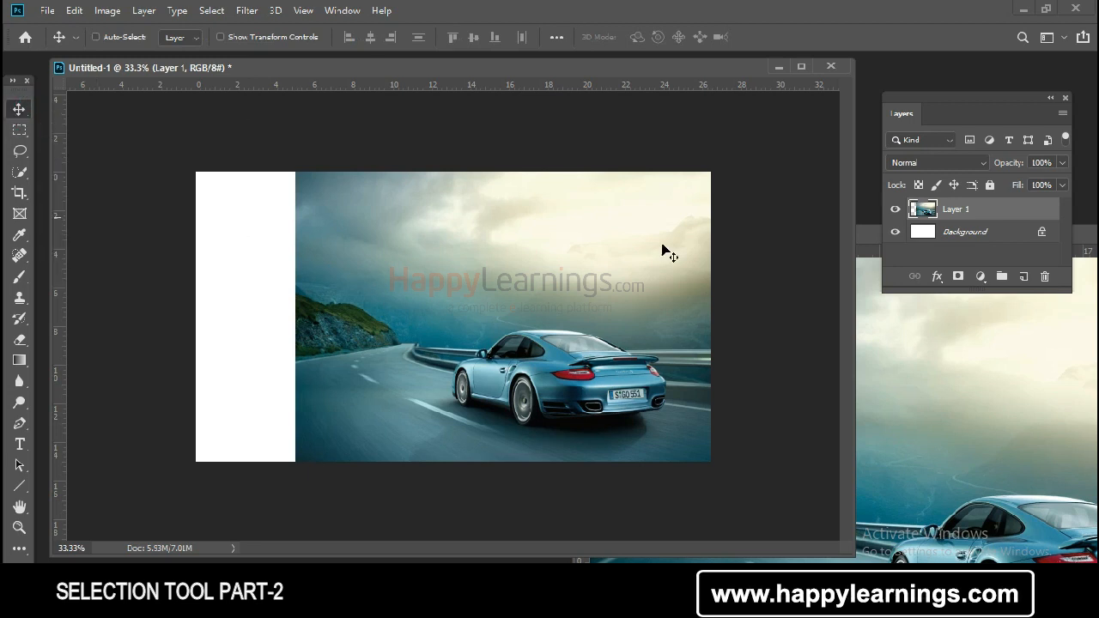
left_click_drag(861, 231, 684, 237)
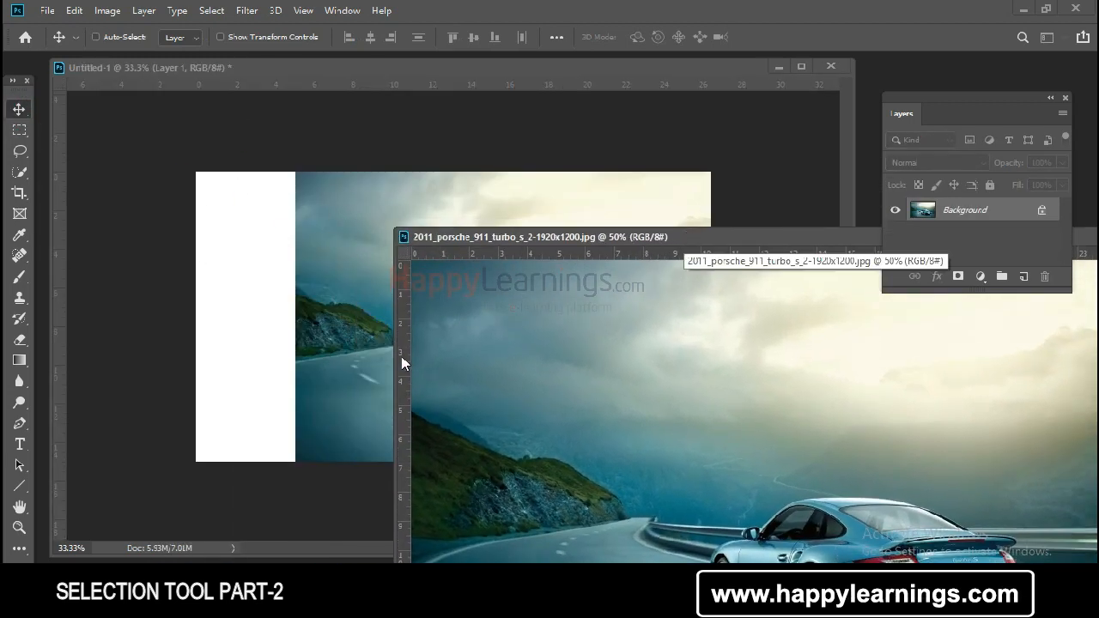
left_click_drag(481, 377, 348, 297)
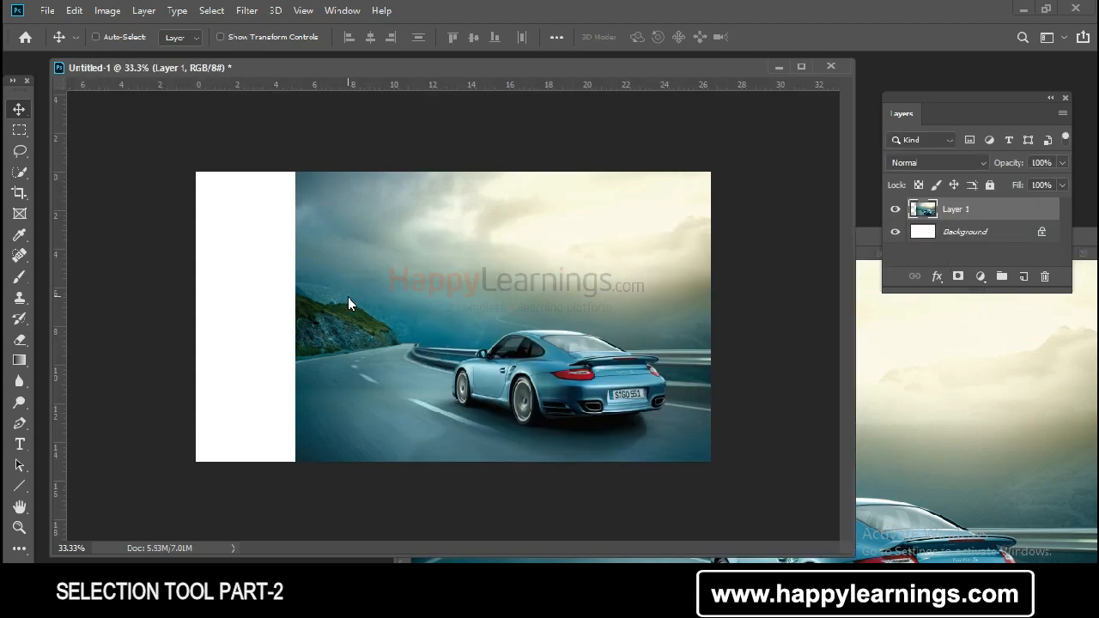
Undo the car photo edits in Untitled-1 and close the document without saving.
key("ctrl+z")
left_click(831, 66)
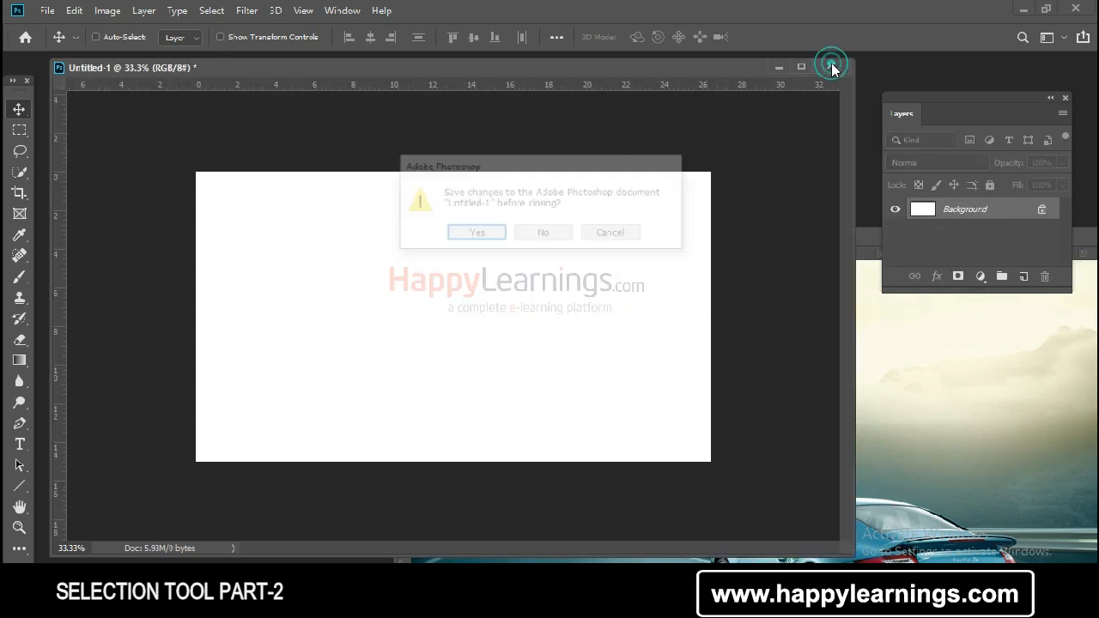
left_click(550, 233)
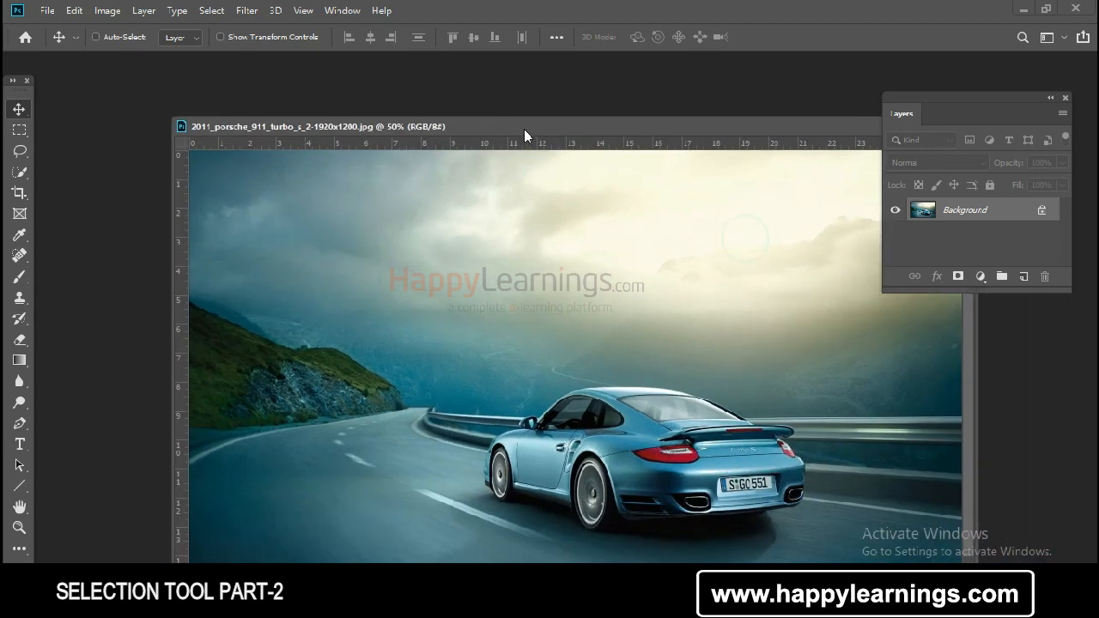
Convert the Porsche photo's locked Background into an editable layer with the default settings, and reposition its window in the workspace.
left_click_drag(524, 129, 517, 113)
left_click_drag(369, 115, 273, 92)
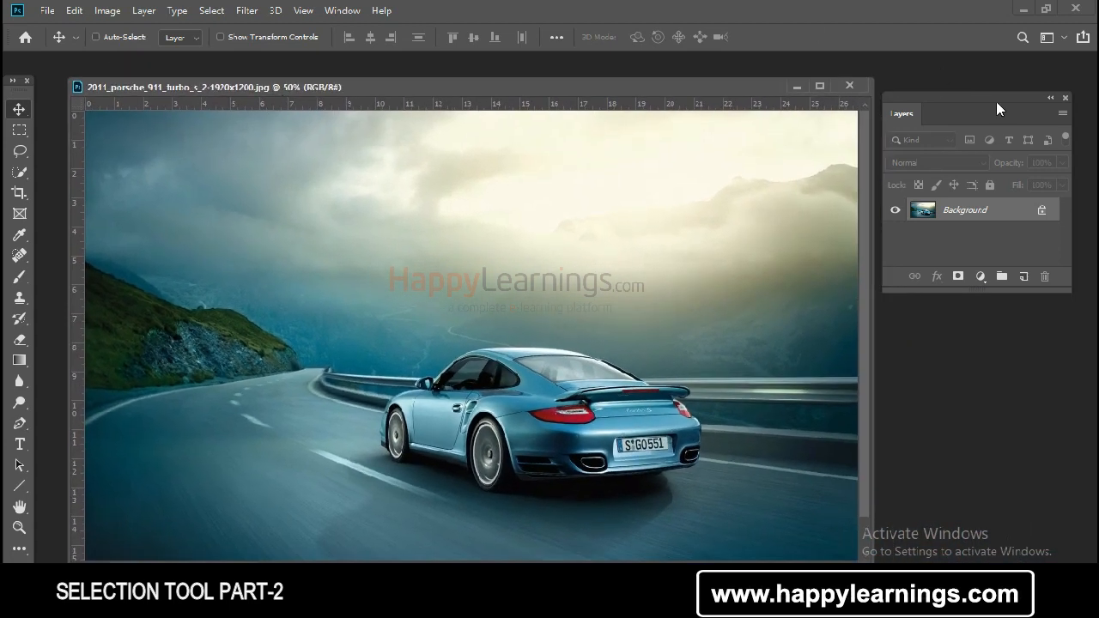
left_click_drag(997, 101, 998, 83)
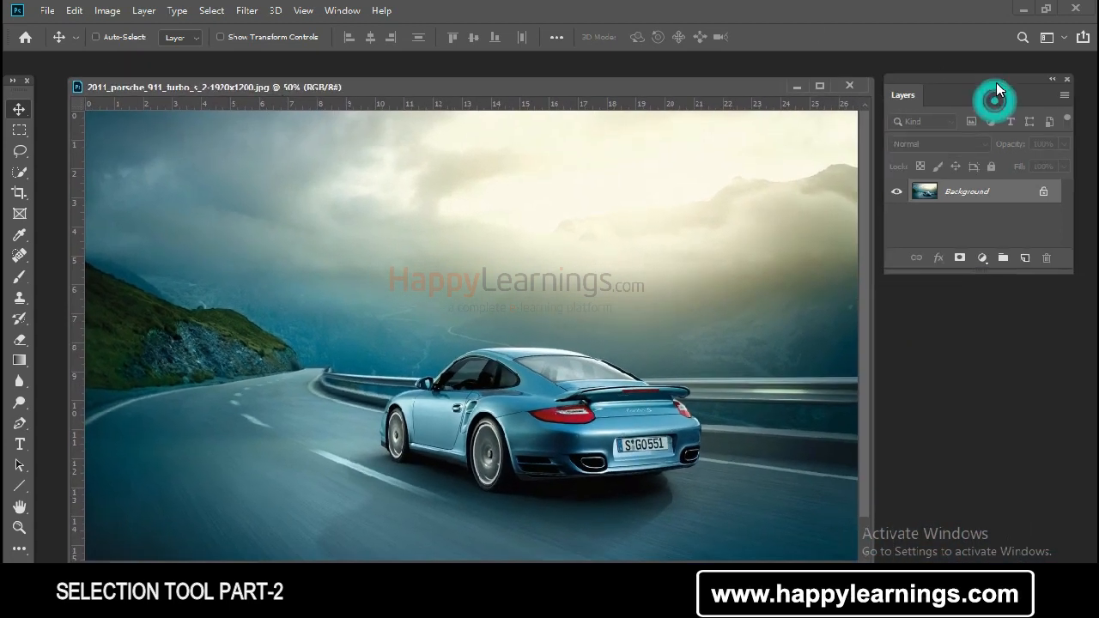
double_click(967, 192)
left_click(669, 164)
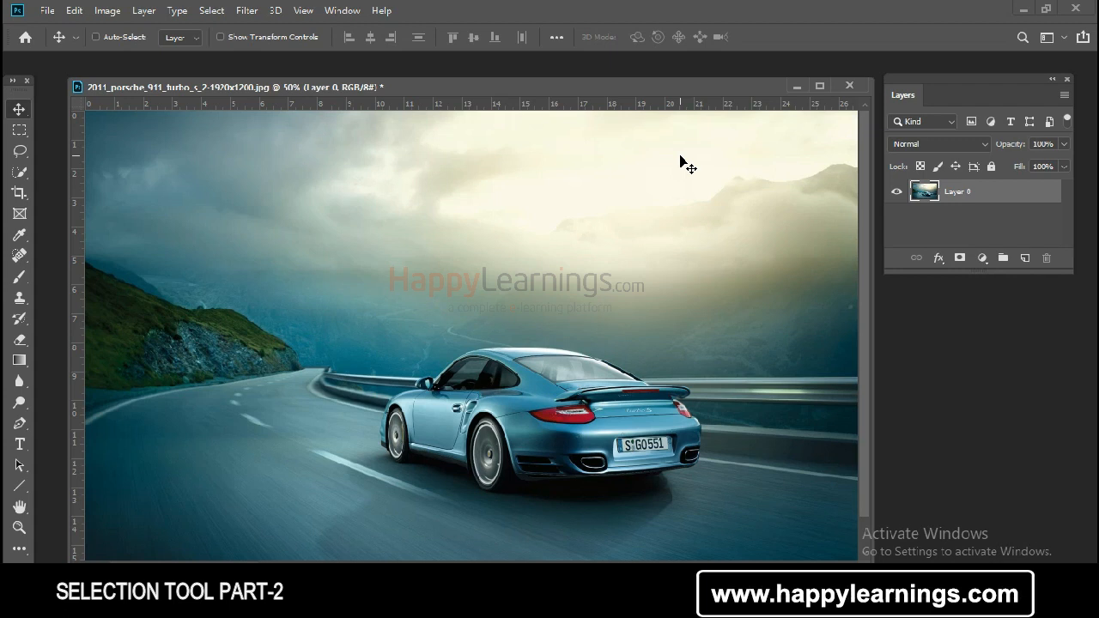
left_click_drag(654, 90, 665, 103)
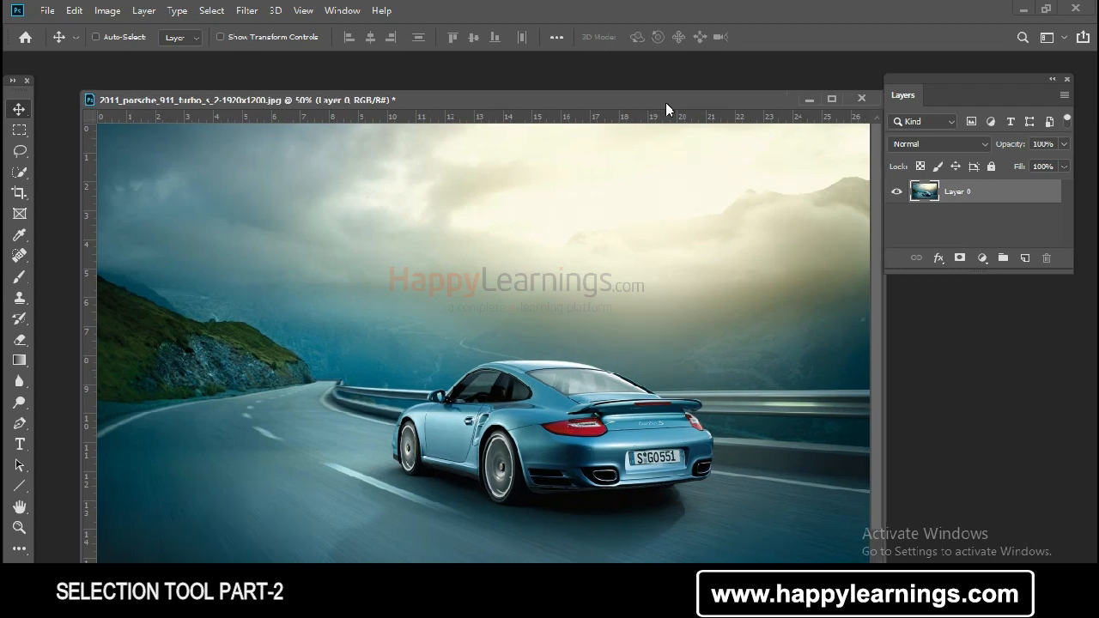
Create a white 1920 x 1080 px document at 72 pixels/inch and copy the car photo into it with the Move tool.
key("ctrl+n")
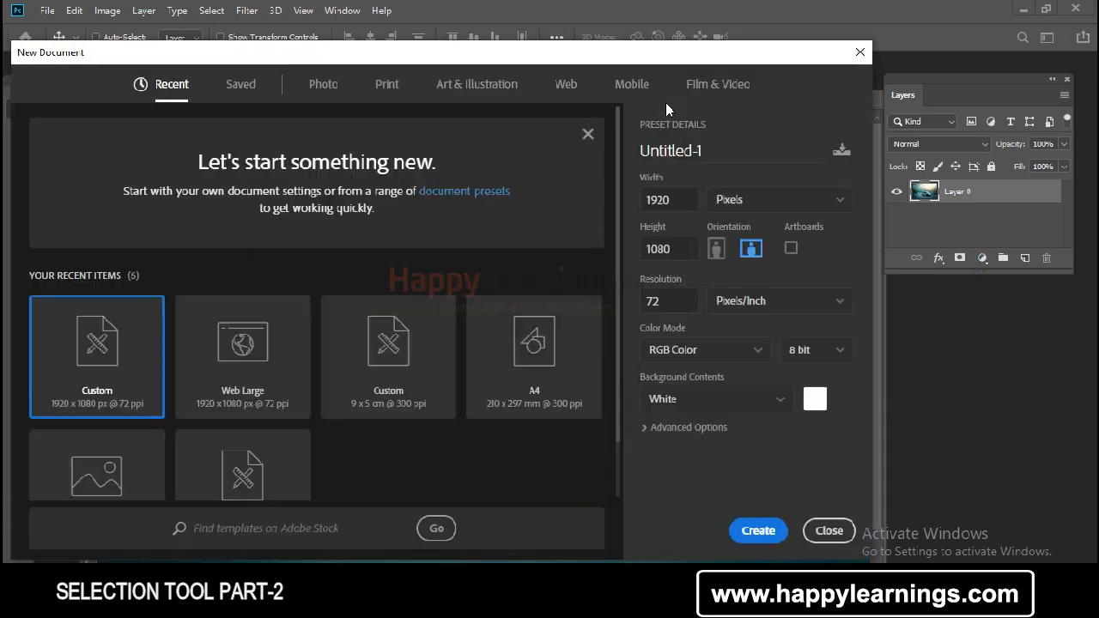
left_click(733, 532)
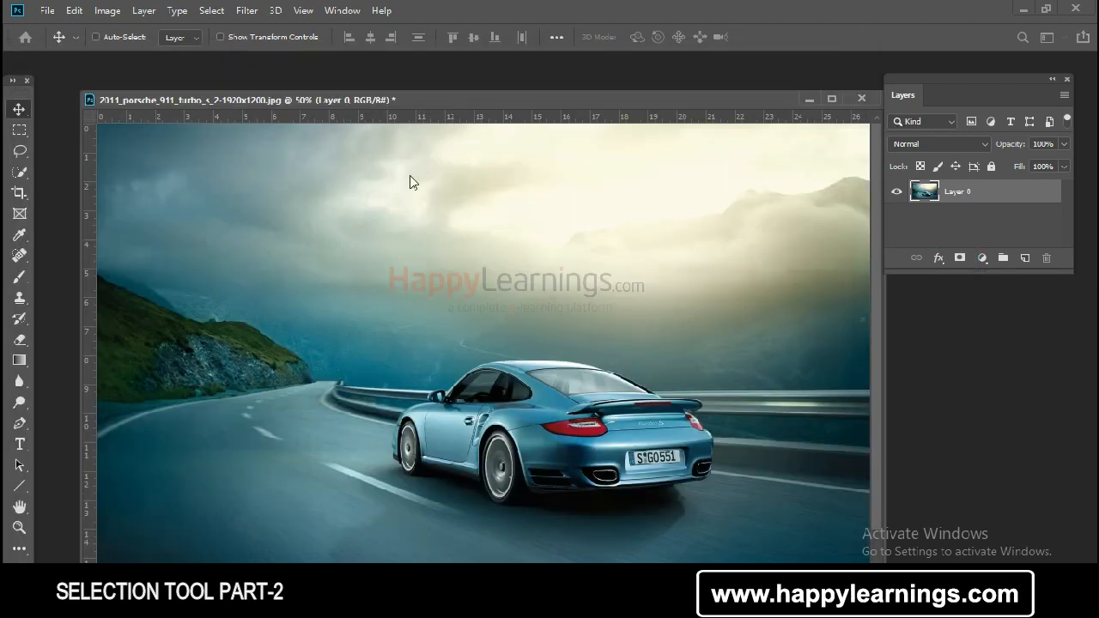
left_click_drag(441, 104, 96, 234)
left_click(395, 195)
left_click_drag(240, 82, 495, 52)
left_click_drag(401, 246, 243, 462)
Bring Untitled-1 to the front, list the layers under a point in the sky, and close the document without saving.
left_click(621, 98)
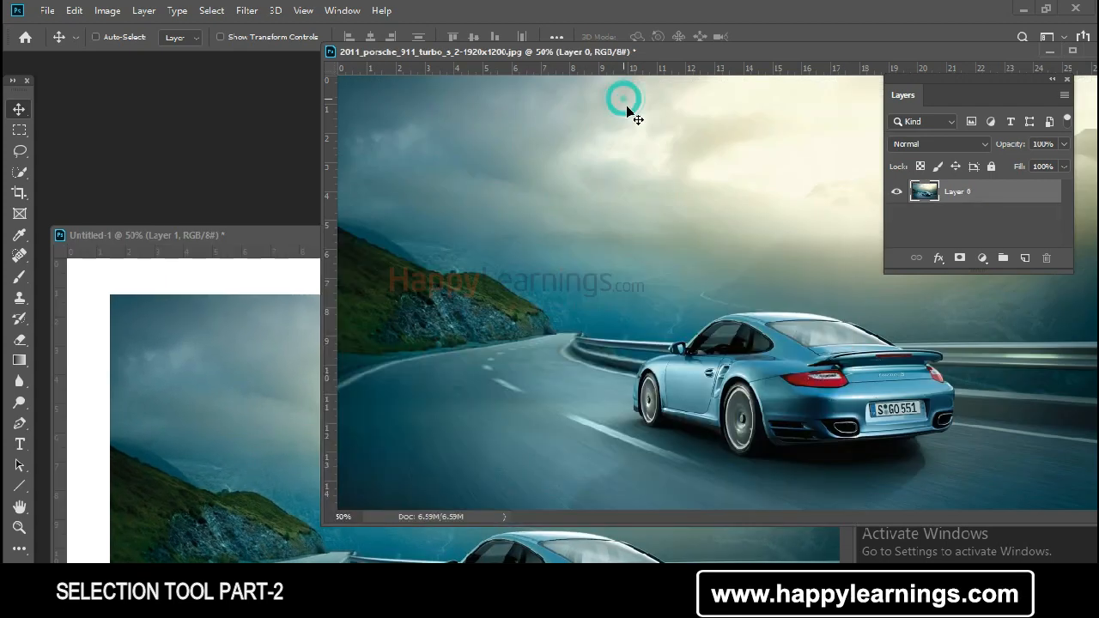
left_click(673, 215)
left_click_drag(187, 237, 151, 142)
right_click(466, 297)
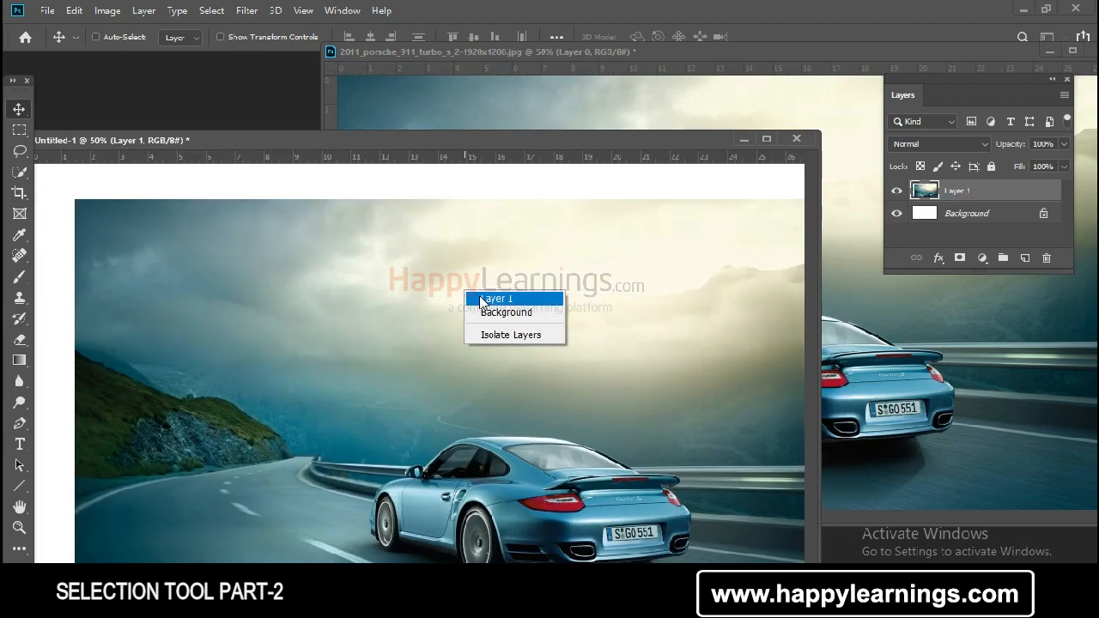
left_click(803, 139)
left_click(803, 139)
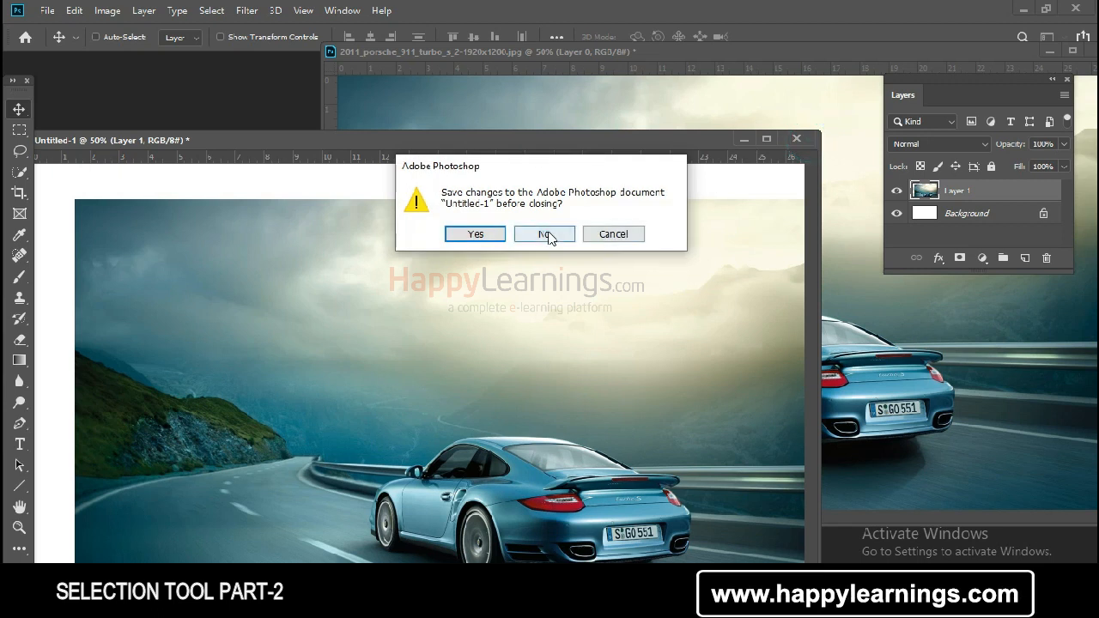
left_click(544, 233)
Create a white 1920 x 1080 px RGB document at 72 pixels/inch and float it in its own window.
left_click(48, 11)
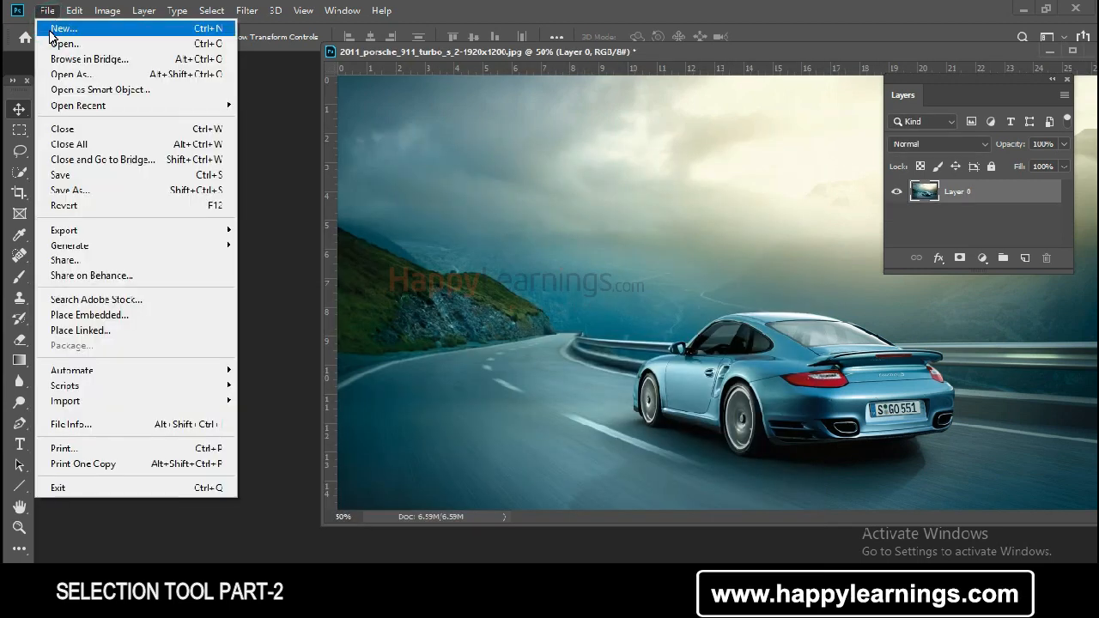
left_click(50, 32)
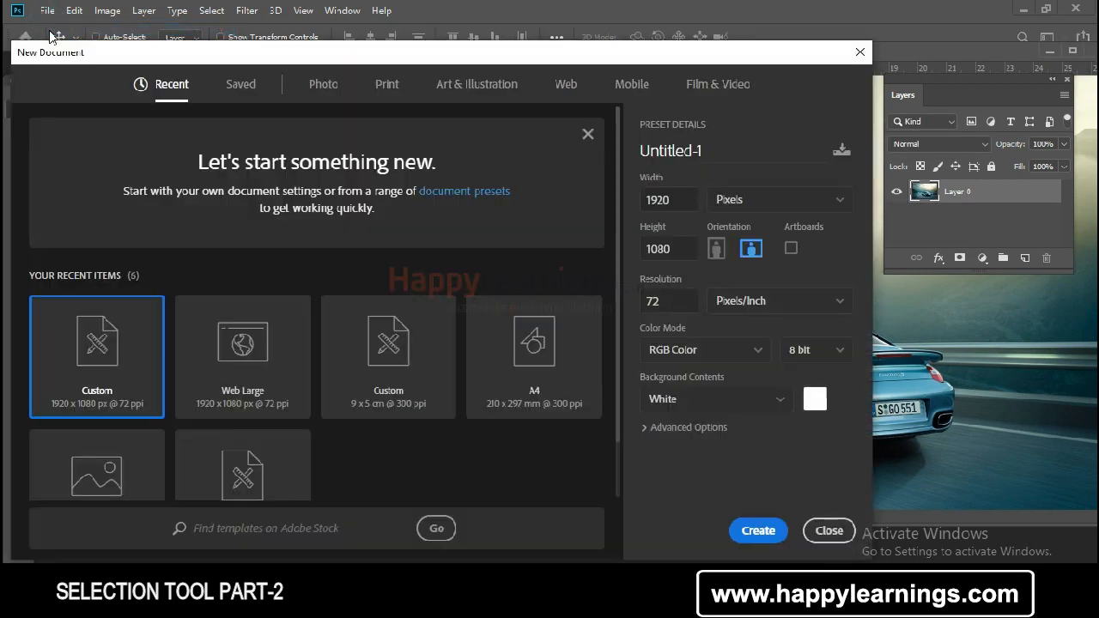
left_click(770, 530)
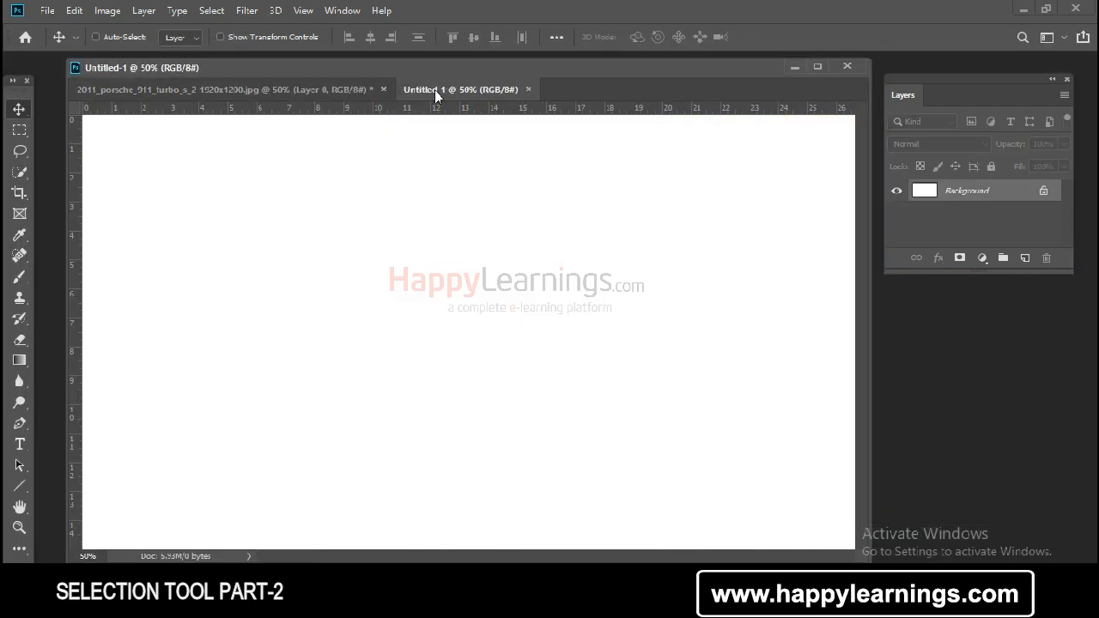
left_click_drag(447, 93, 568, 300)
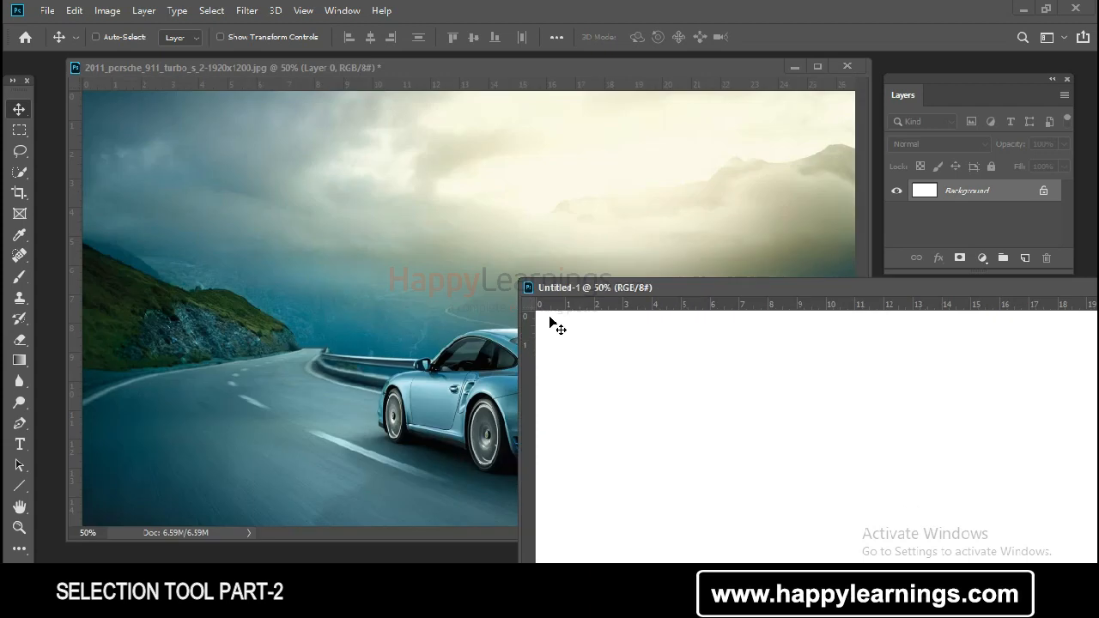
Copy the car photo into Untitled-1 as a new layer with the Move tool and position it with a white margin above and beside it.
left_click(363, 321)
left_click_drag(363, 320, 973, 550)
left_click_drag(715, 293, 336, 86)
left_click_drag(470, 296, 348, 237)
left_click_drag(420, 87, 546, 171)
left_click_drag(675, 325, 631, 344)
left_click_drag(635, 176, 480, 114)
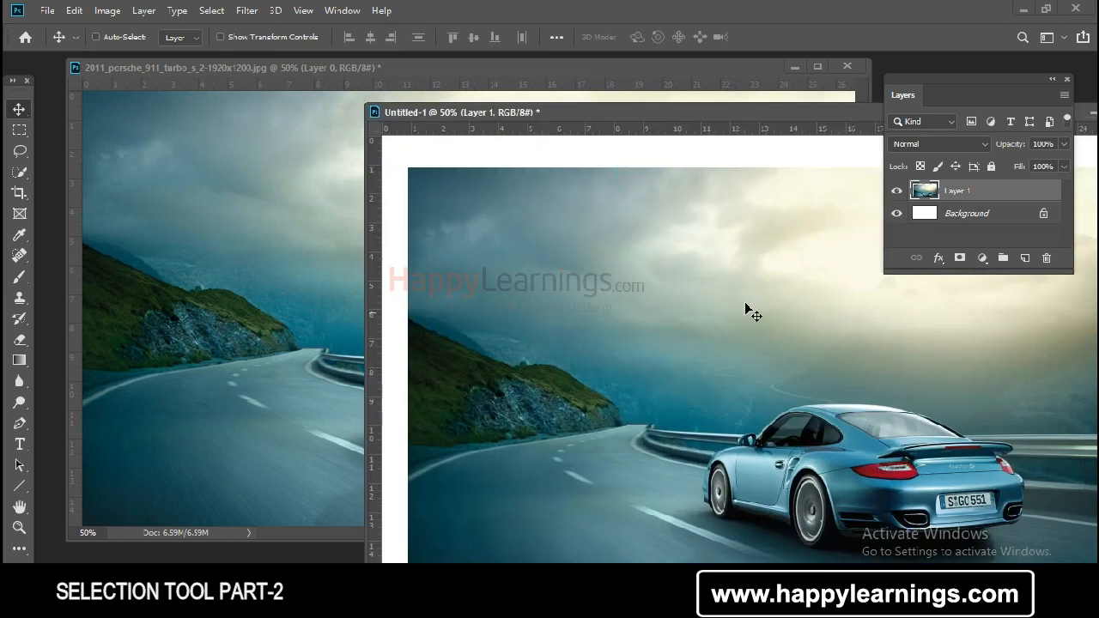
left_click(959, 213)
left_click(968, 194)
mouse_move(628, 262)
left_mouse_down()
mouse_move(667, 253)
mouse_move(687, 268)
mouse_move(590, 281)
mouse_move(642, 272)
mouse_move(620, 269)
mouse_move(641, 258)
left_mouse_up()
Undo the layer conversion in the Porsche photo's own document and select its Background layer.
left_click(215, 176)
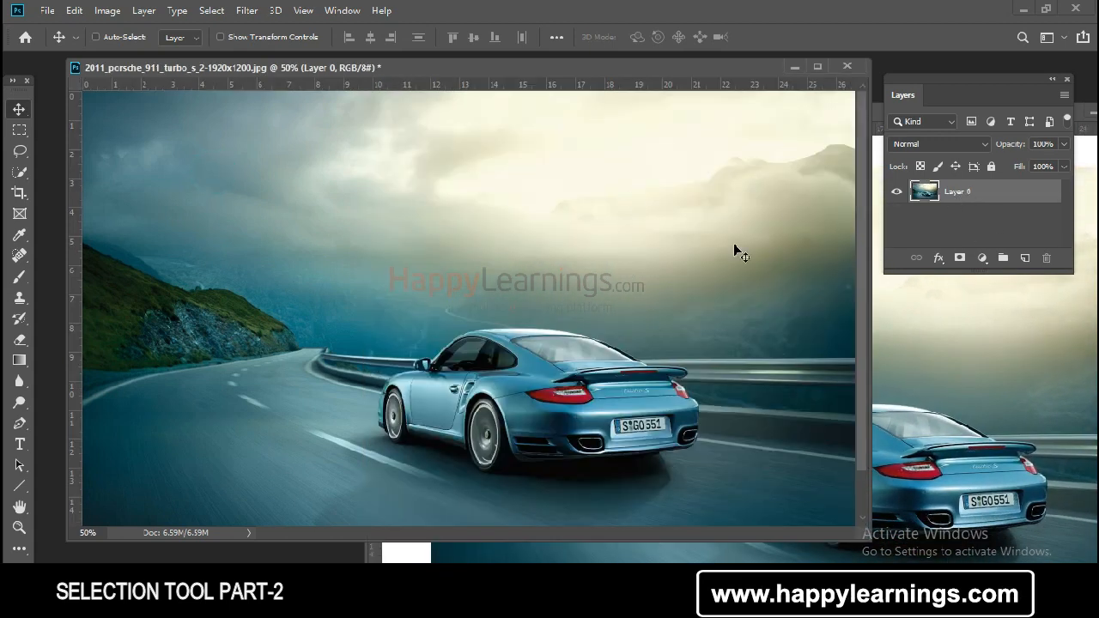
key("ctrl+z")
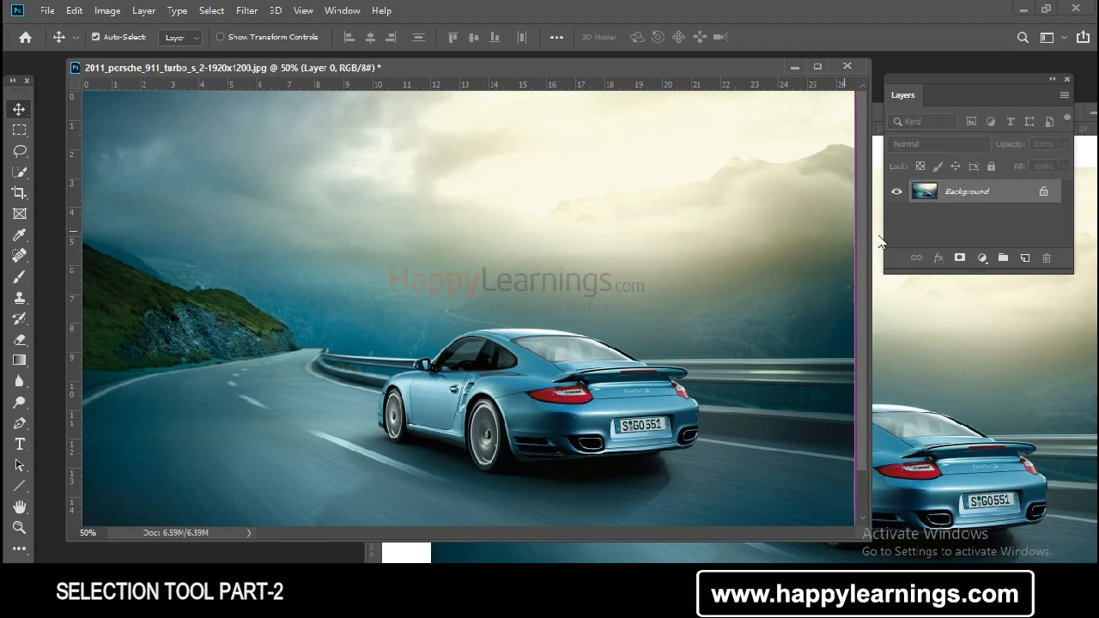
left_click(973, 199)
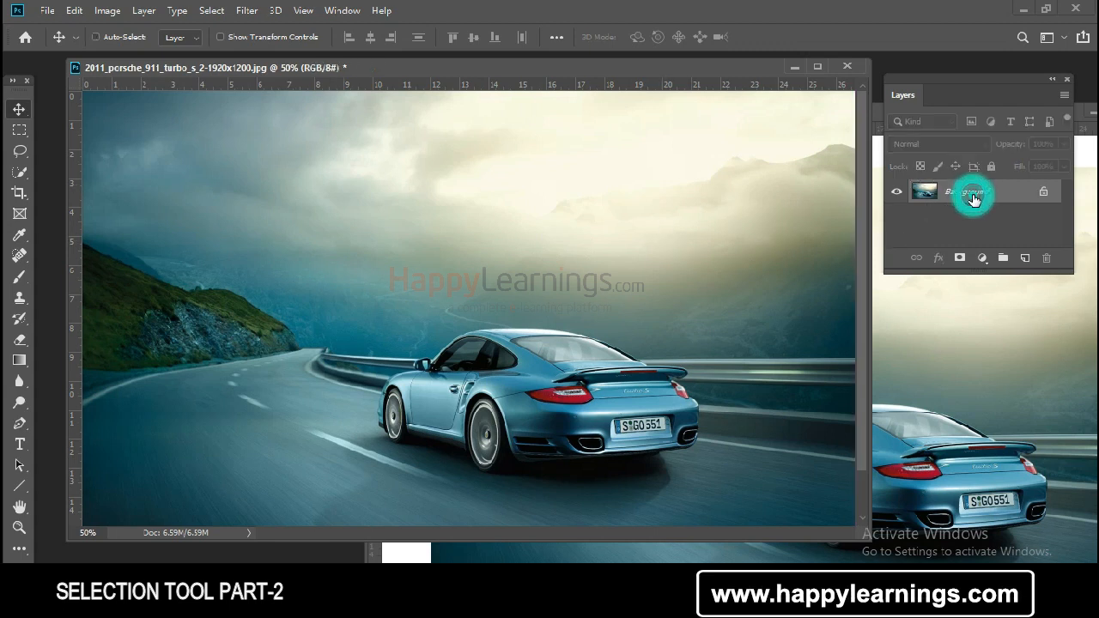
Delete a wide rectangular area from the upper-left sky of the car photo layer in Untitled-1 using the Rectangular Marquee tool.
key("ctrl+Tab")
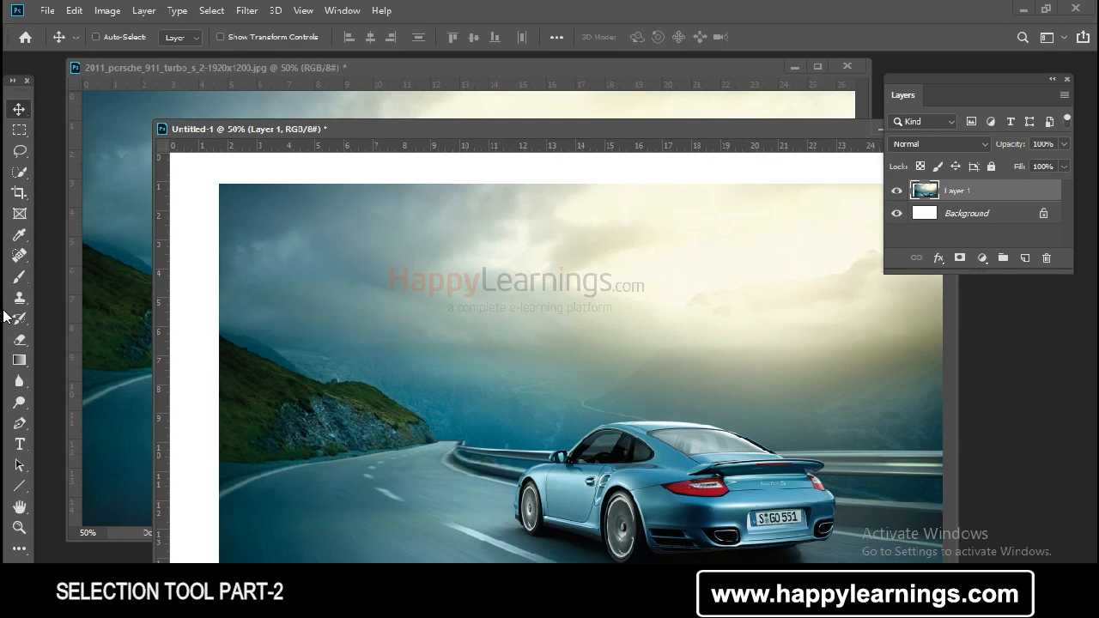
left_click(19, 132)
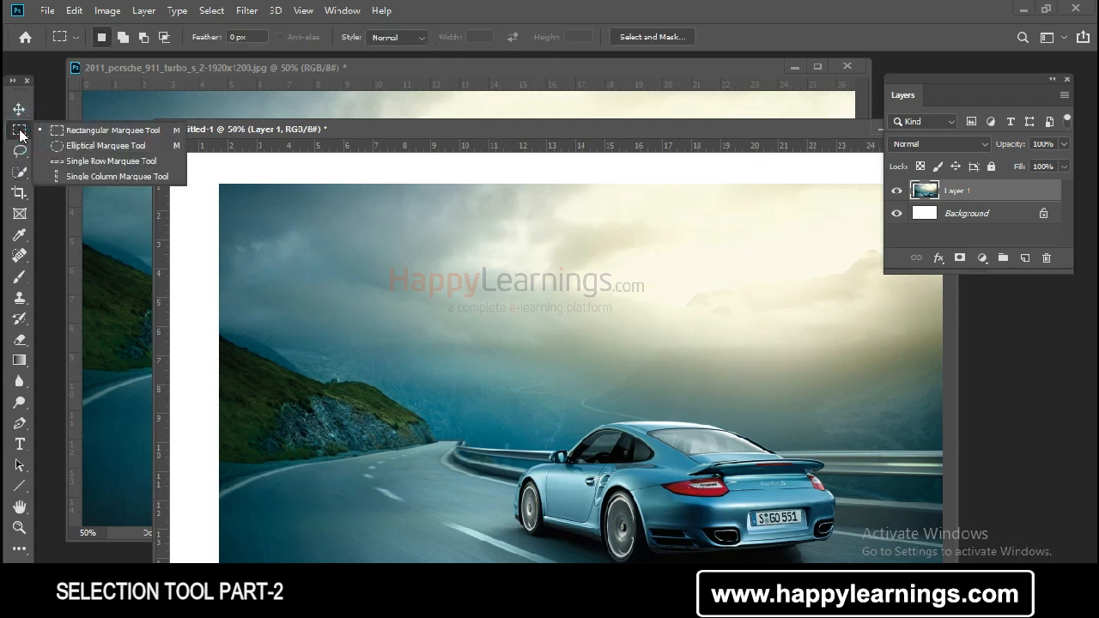
left_click(95, 130)
left_click_drag(203, 163, 665, 314)
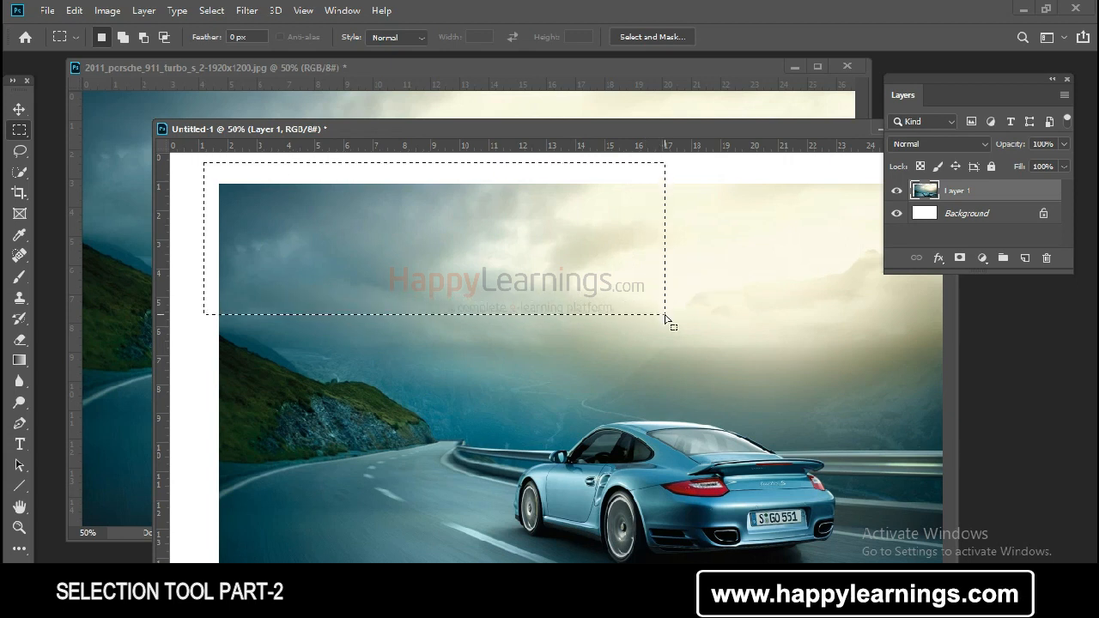
key("Delete")
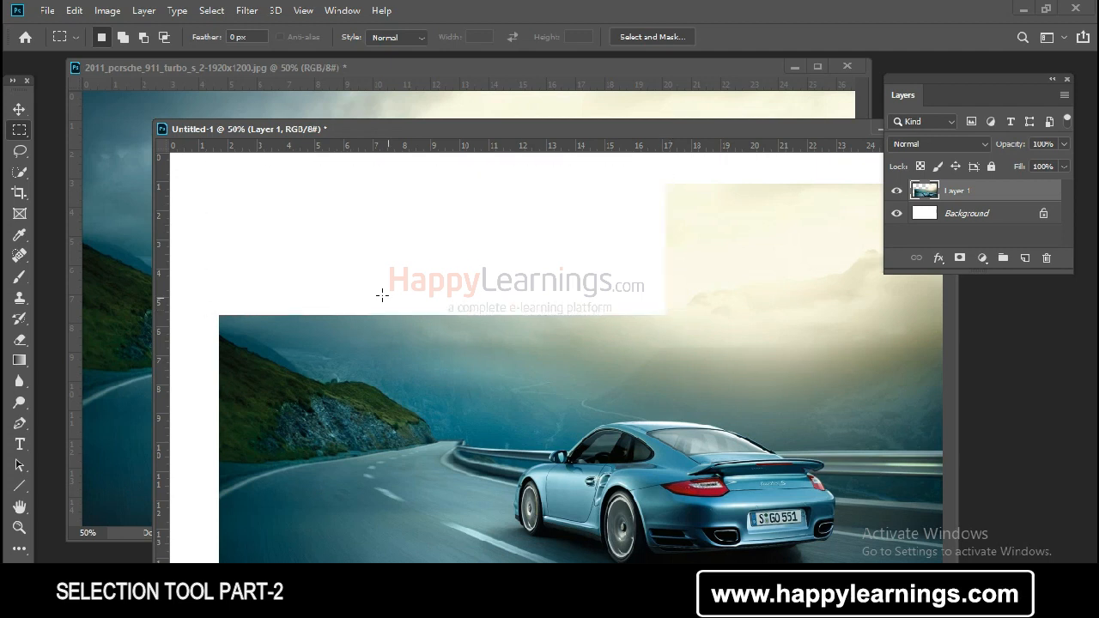
Delete a second wide rectangular area reaching down to the car's roof, and clear the selection.
left_click_drag(201, 297, 689, 423)
key("Delete")
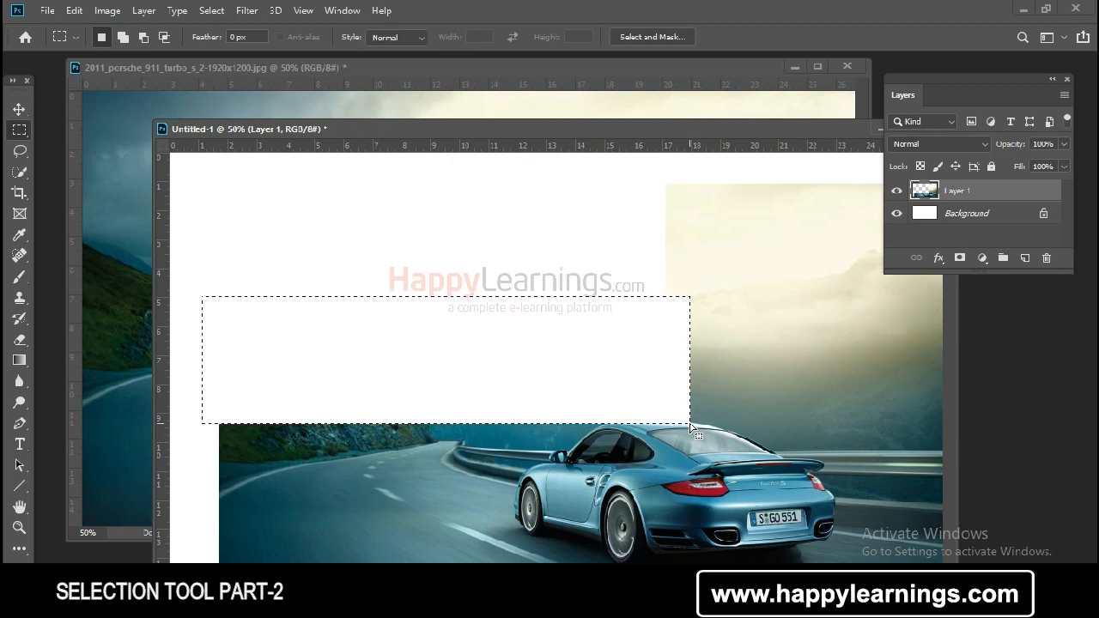
left_click(691, 427)
Delete a large elliptical area from the remaining sky above the car using the Elliptical Marquee tool.
right_click(21, 131)
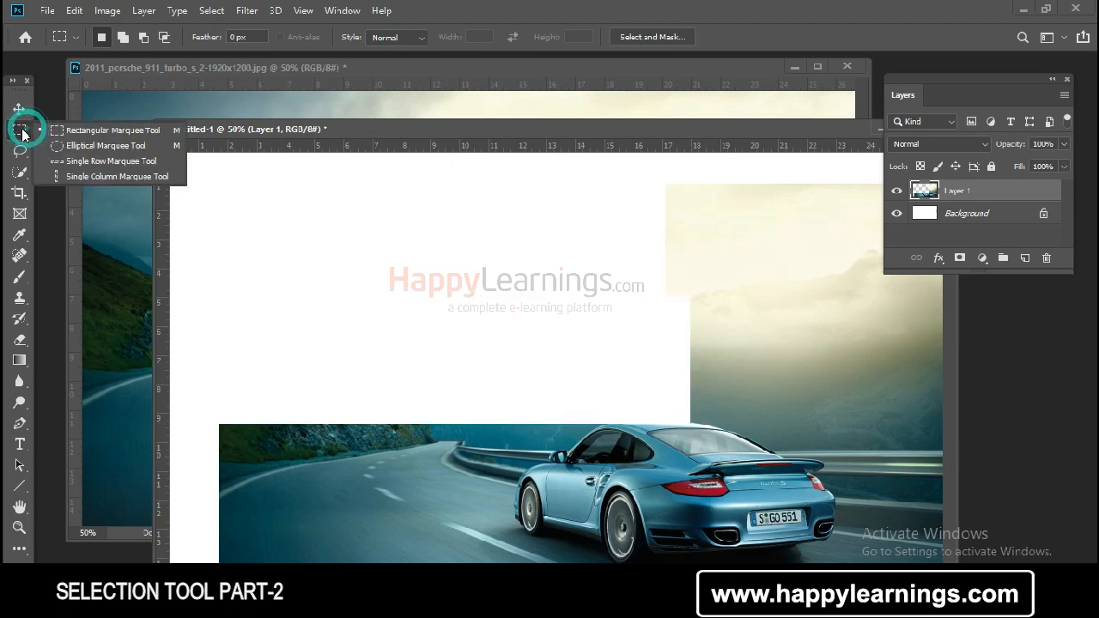
left_click(114, 160)
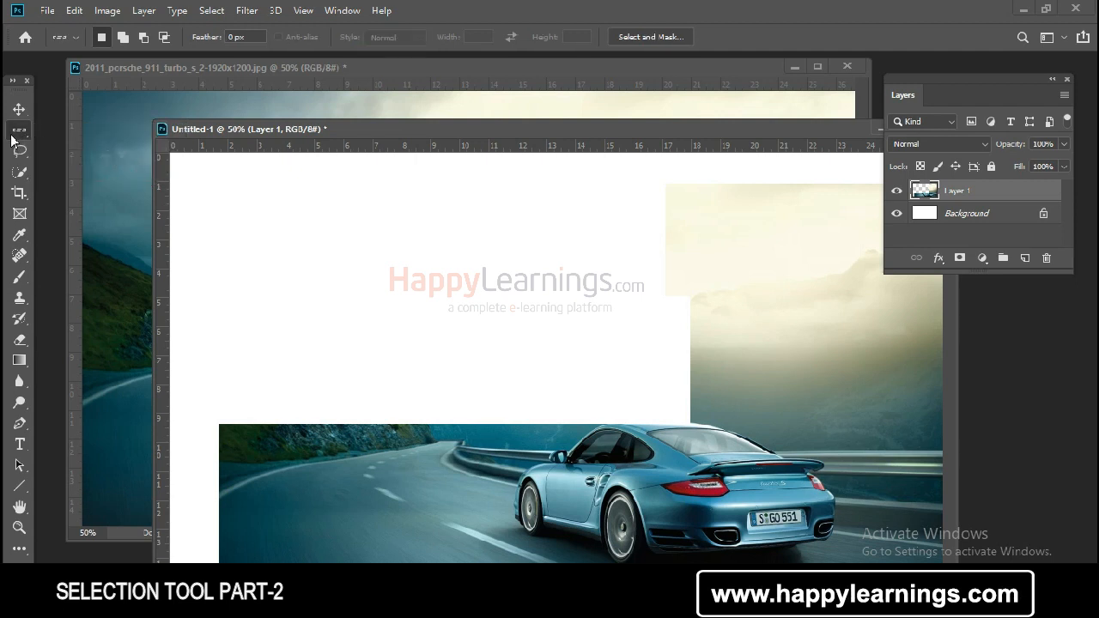
right_click(14, 133)
left_click(86, 145)
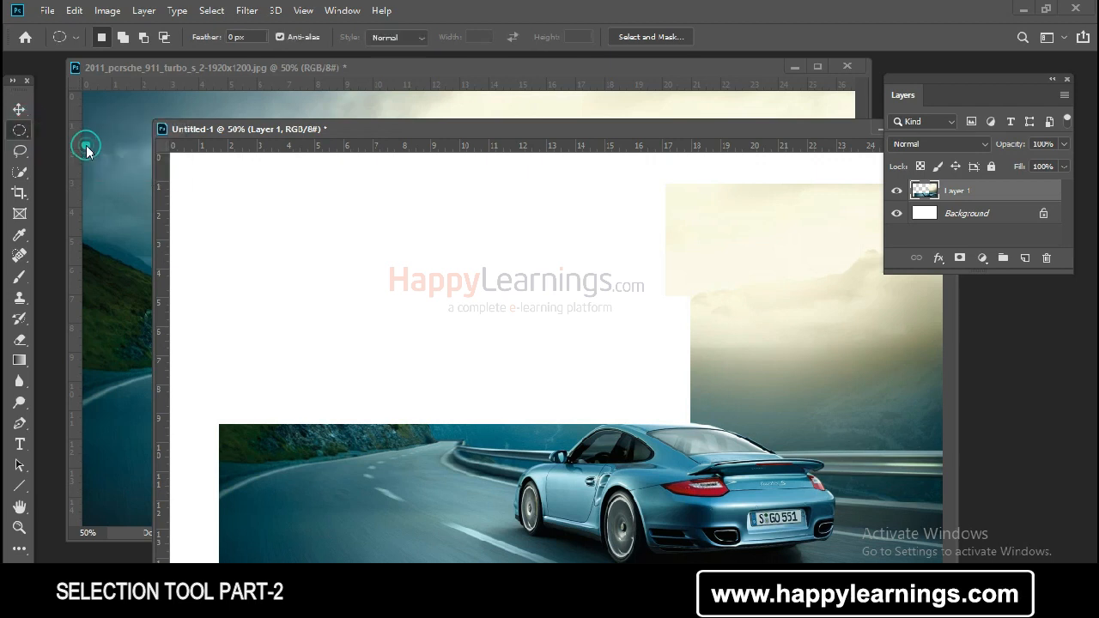
left_click_drag(708, 207, 918, 430)
key("Delete")
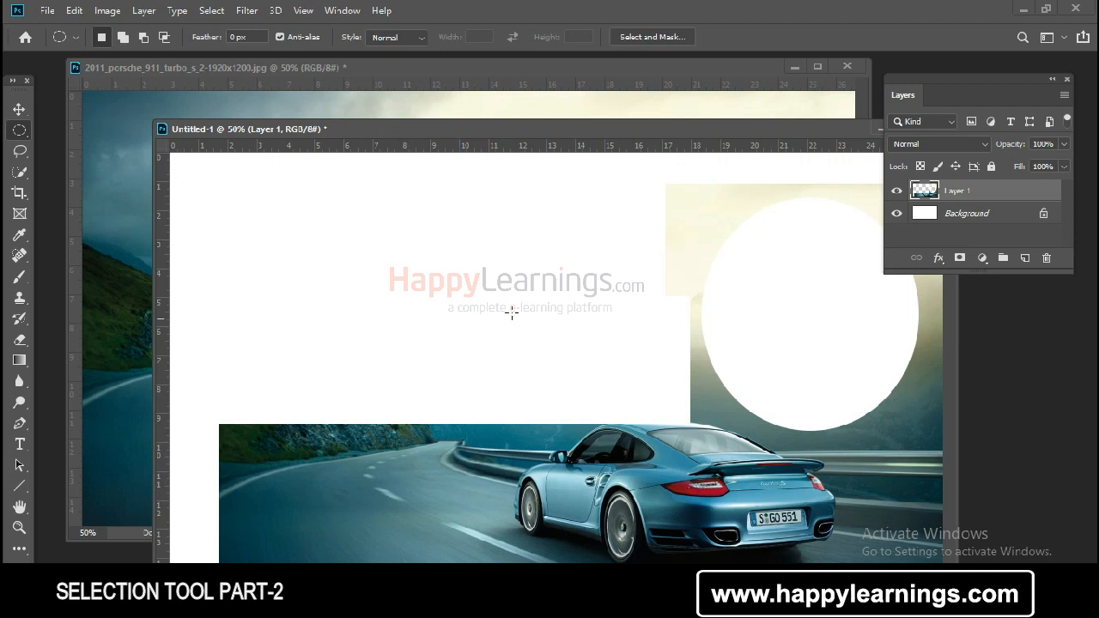
Close Untitled-1 without saving its changes, leaving the Porsche photo open.
left_click_drag(778, 130, 410, 133)
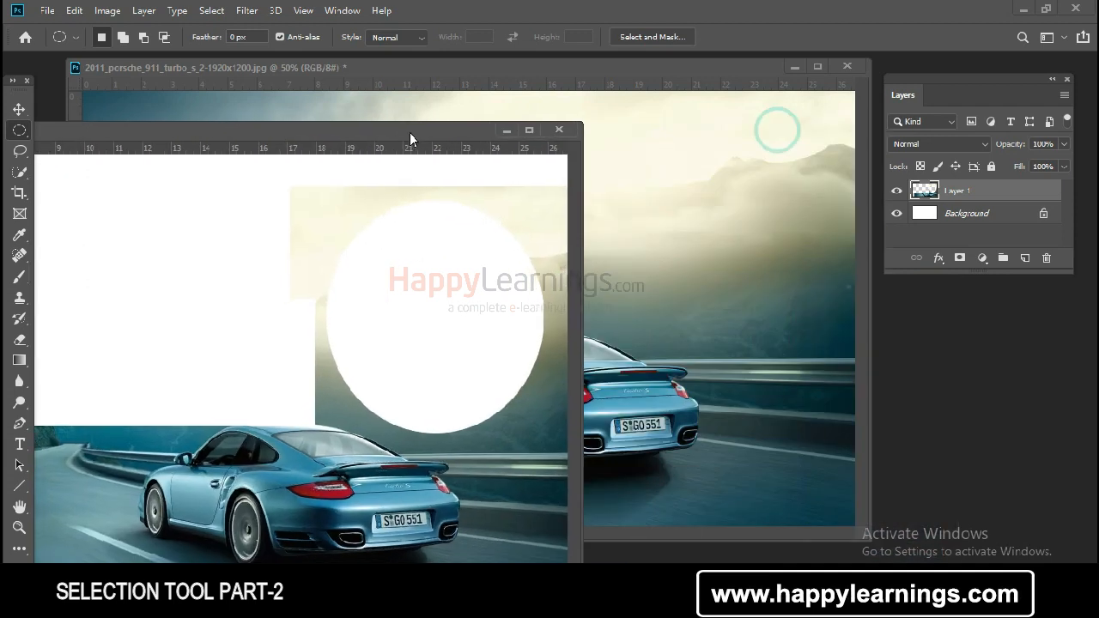
left_click(559, 129)
left_click(552, 244)
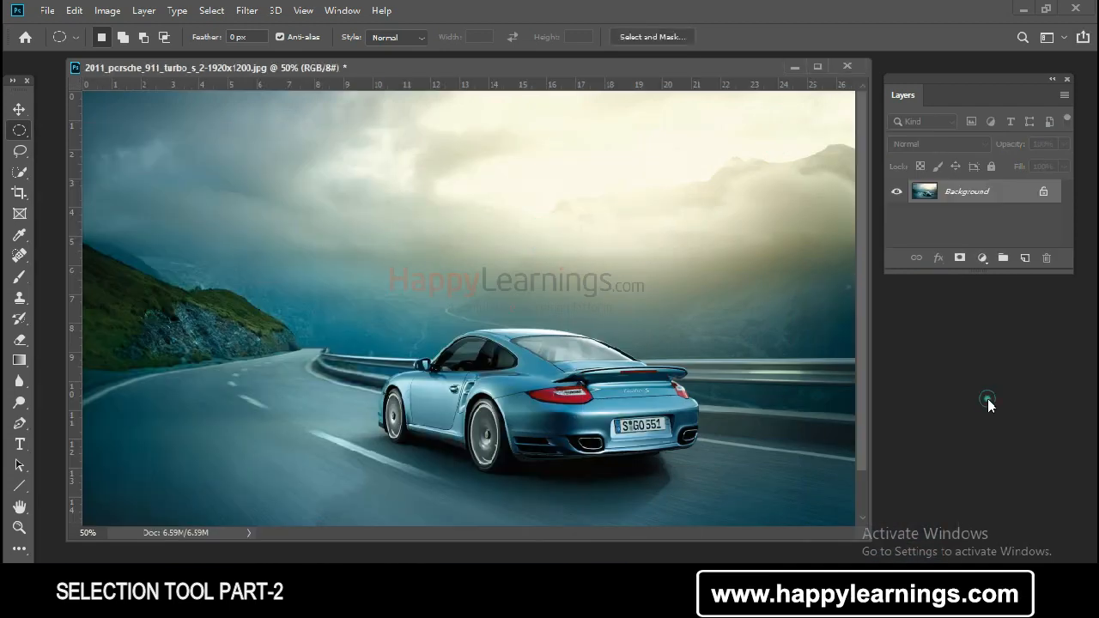
Open 28.jpg and select the warrior figure with a rectangular marquee.
key("ctrl+o")
double_click(391, 180)
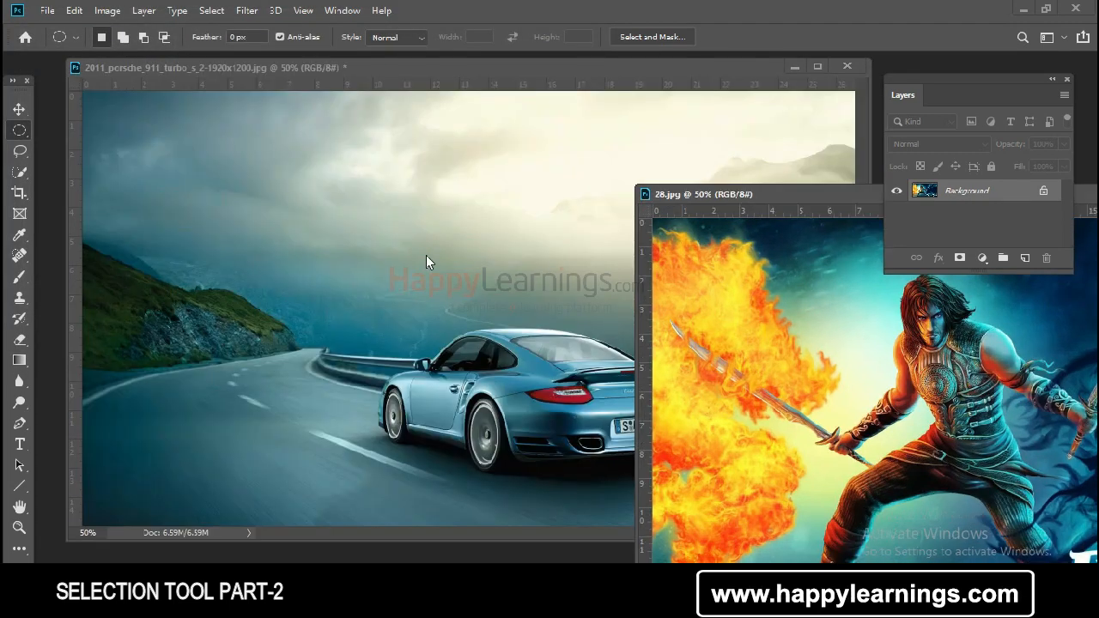
left_click(19, 130)
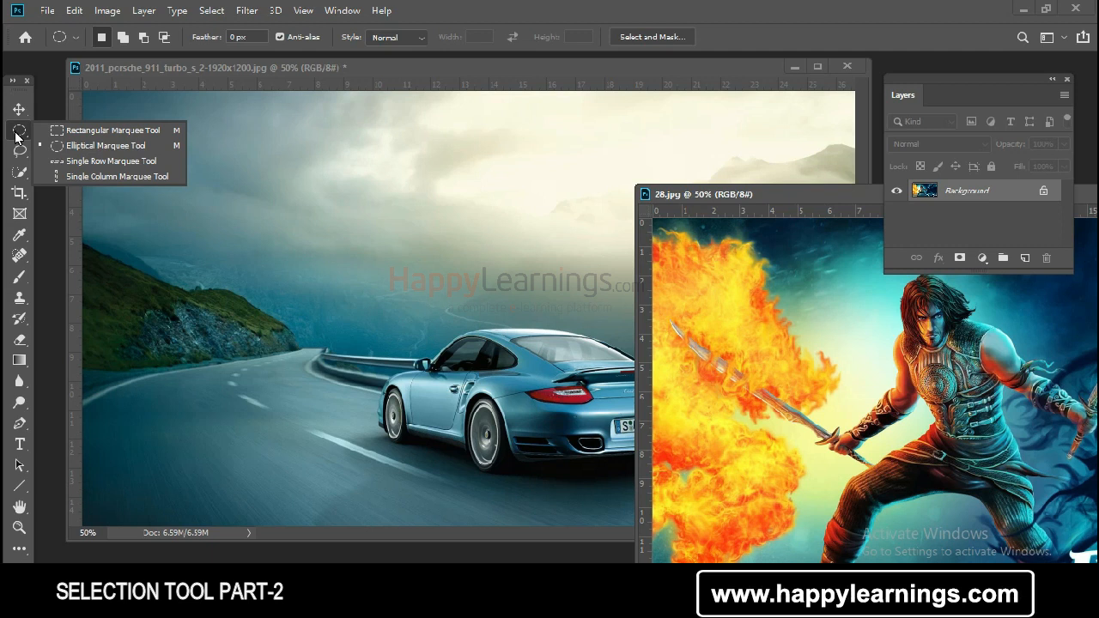
left_click(95, 129)
left_click_drag(794, 239, 1079, 593)
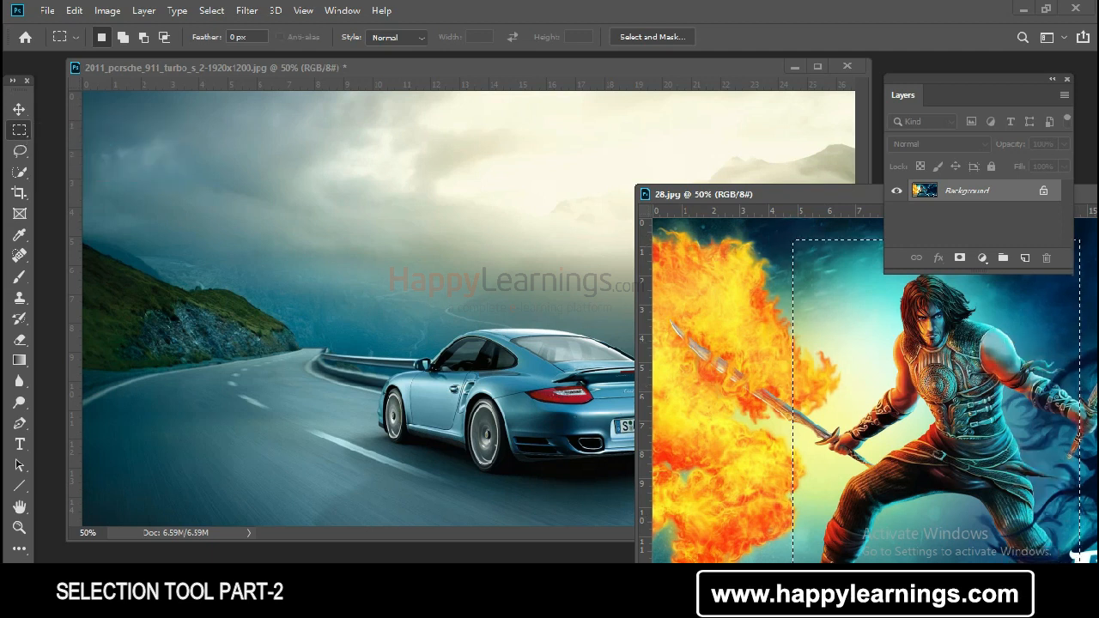
Copy the selected warrior area into the Porsche photo with the Move tool and place it near the photo's left edge.
left_click_drag(687, 194, 512, 125)
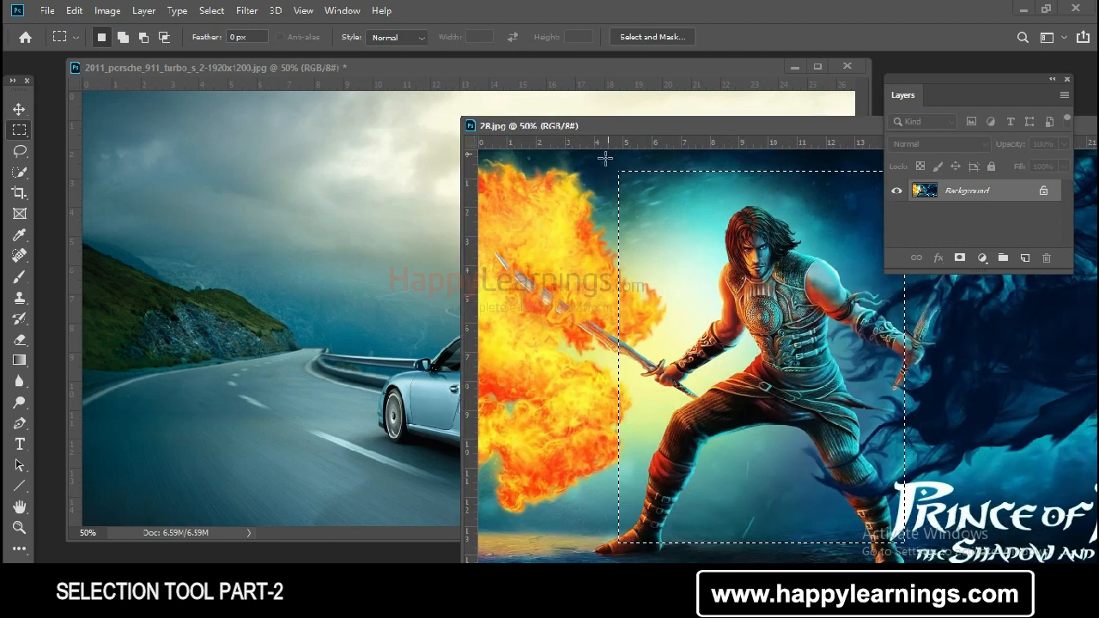
left_click(19, 110)
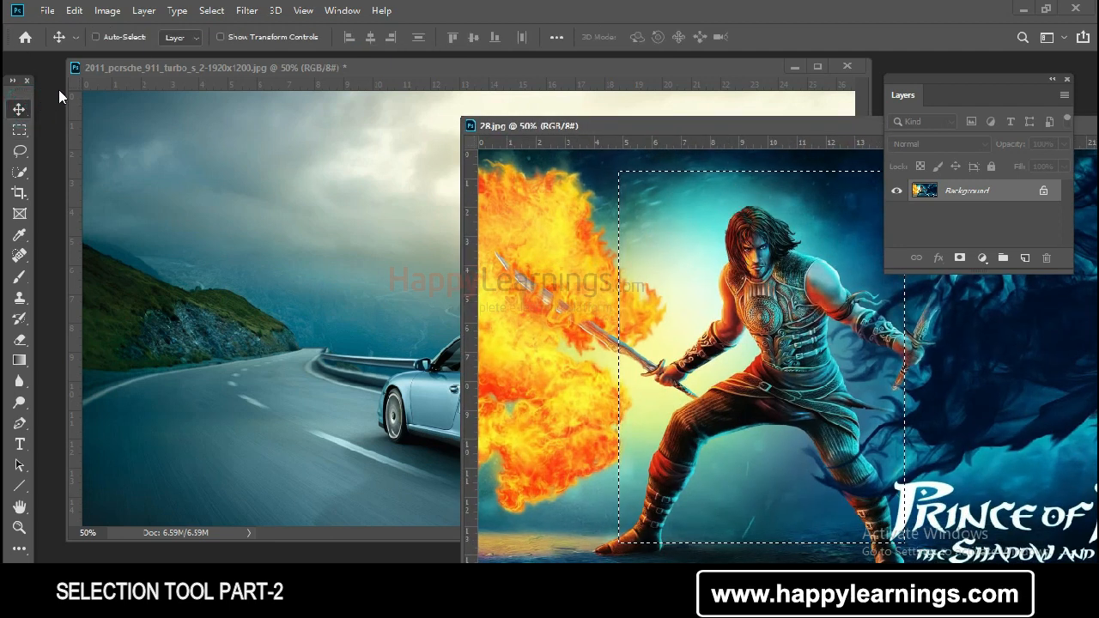
left_click_drag(760, 127, 874, 129)
left_click_drag(773, 303, 222, 256)
left_click_drag(329, 310, 255, 269)
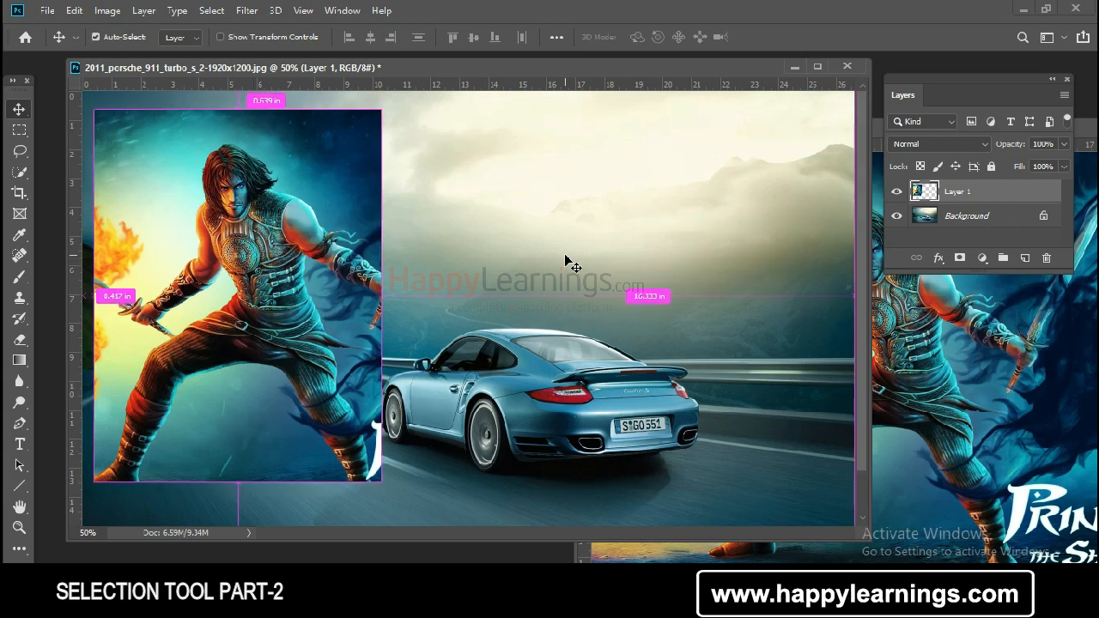
Undo placing the warrior area in the Porsche photo and bring the 28.jpg window back to the front beside it.
key("ctrl+z")
key("ctrl+z")
key("ctrl+Tab")
left_click_drag(734, 126, 666, 107)
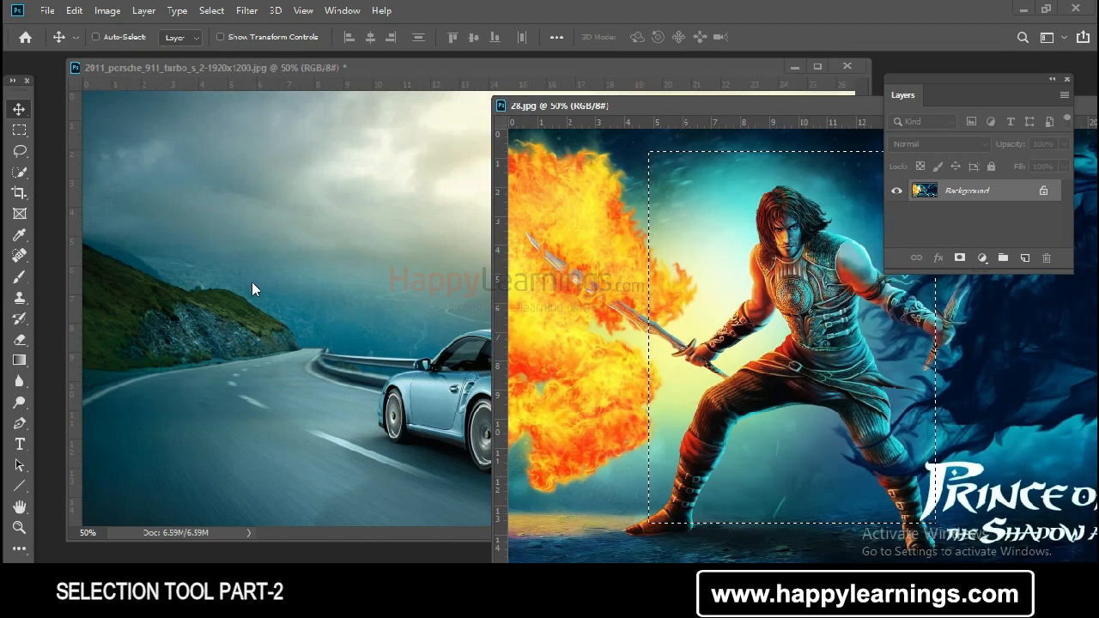
Copy the rectangular warrior selection into the Porsche photo with the Move tool and position it left of the car.
right_click(19, 109)
left_click(56, 109)
left_click_drag(740, 386, 284, 271)
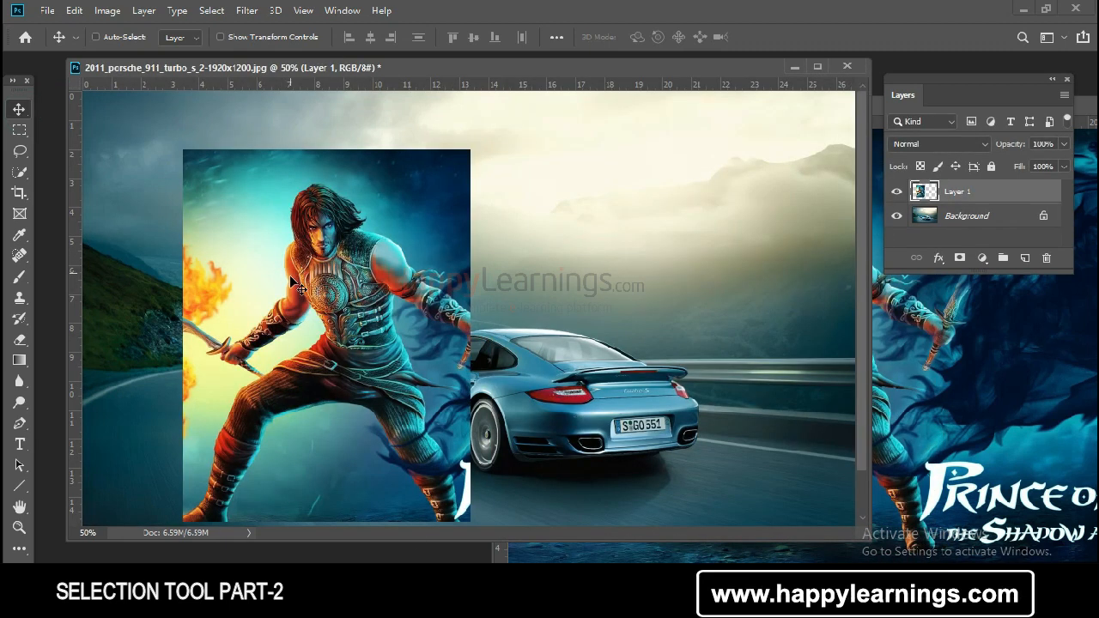
left_click_drag(356, 297, 290, 250)
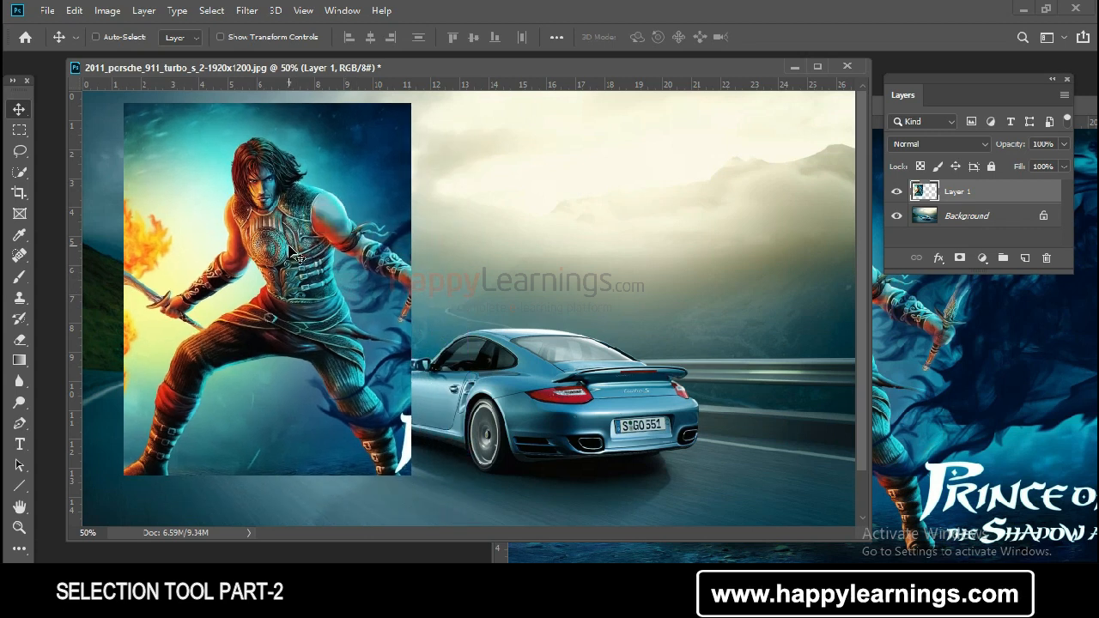
key("ctrl")
left_click_drag(292, 239, 289, 260)
key("ctrl")
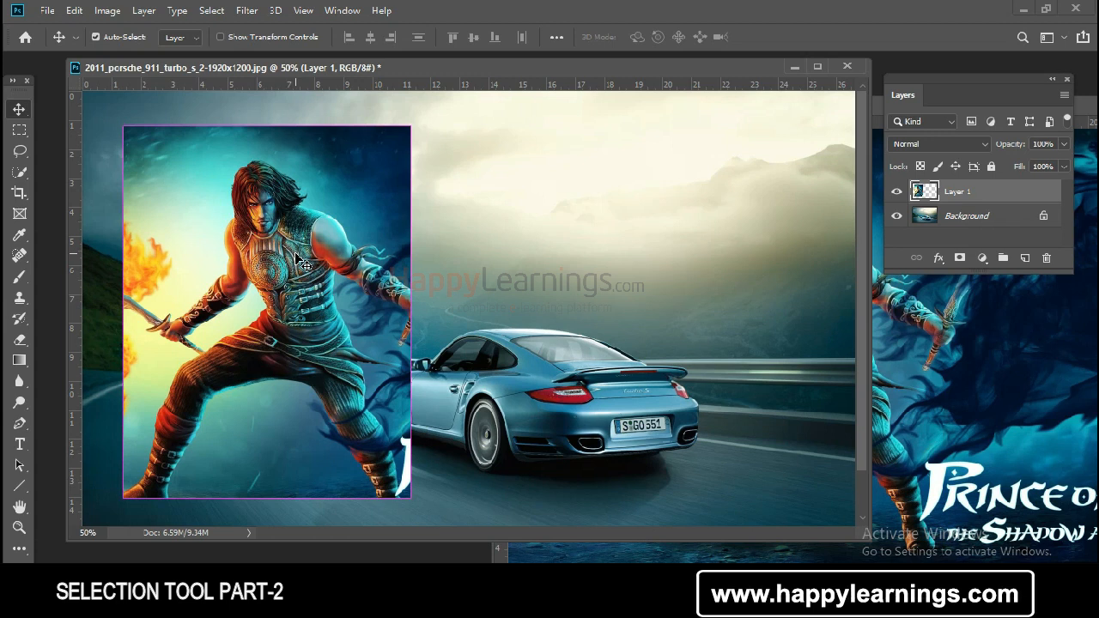
Delete the pasted warrior layer from the Porsche photo, return to 28.jpg and clear its selection.
key("Delete")
left_click(996, 368)
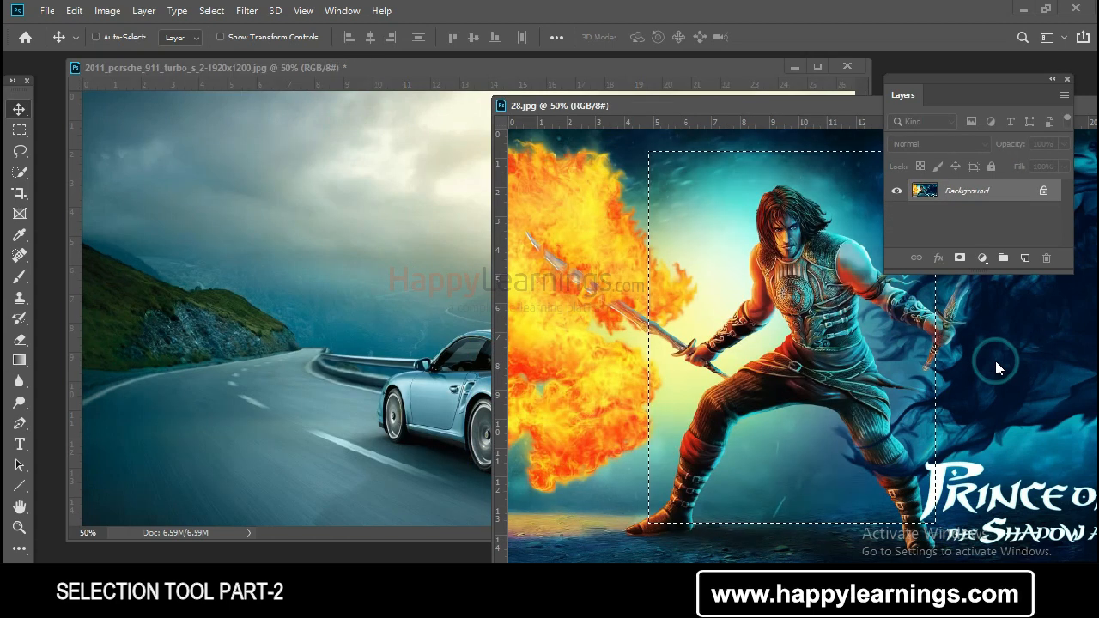
key("ctrl+d")
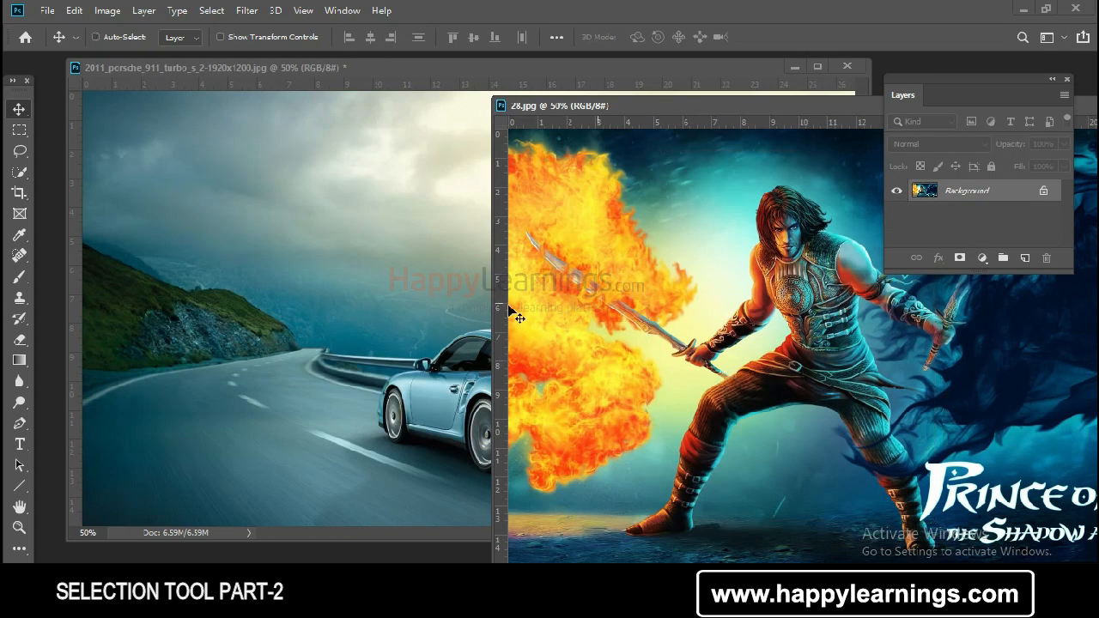
Select the warrior figure in 28.jpg with an elliptical marquee.
left_click(27, 133)
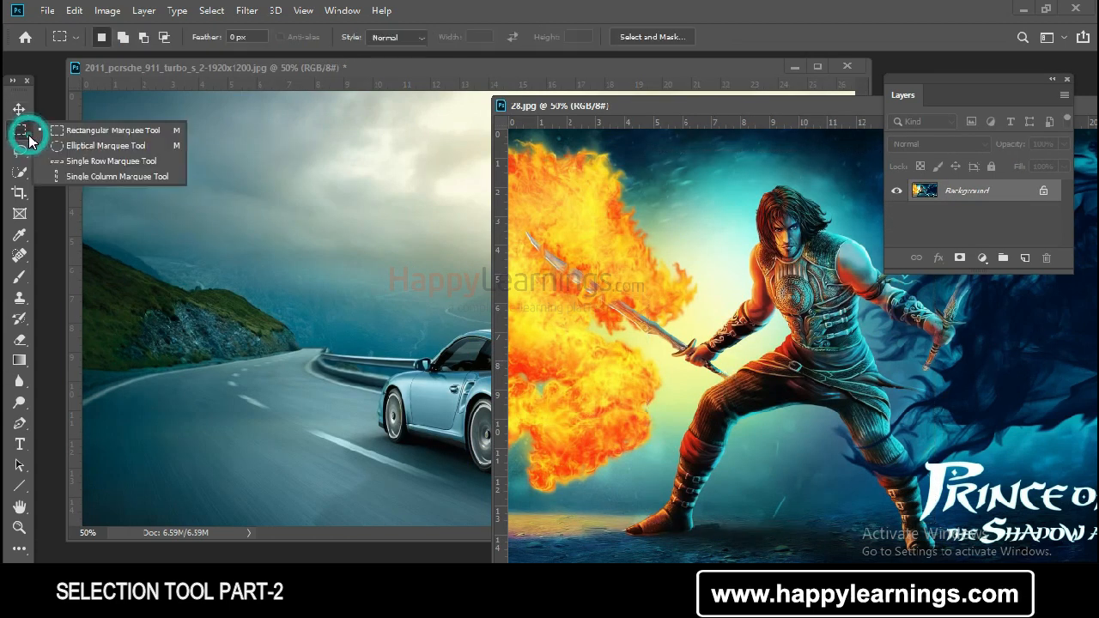
left_click(97, 146)
left_click_drag(664, 166, 986, 556)
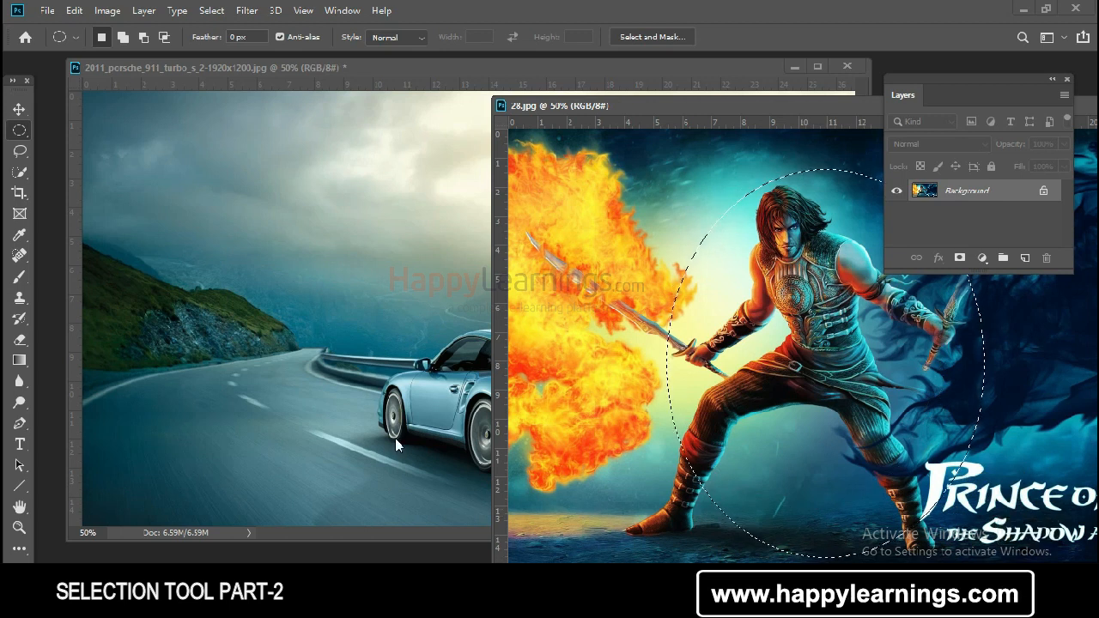
Copy the elliptical warrior selection into the Porsche photo with the Move tool and shift it away from the upper-left corner.
left_click(19, 109)
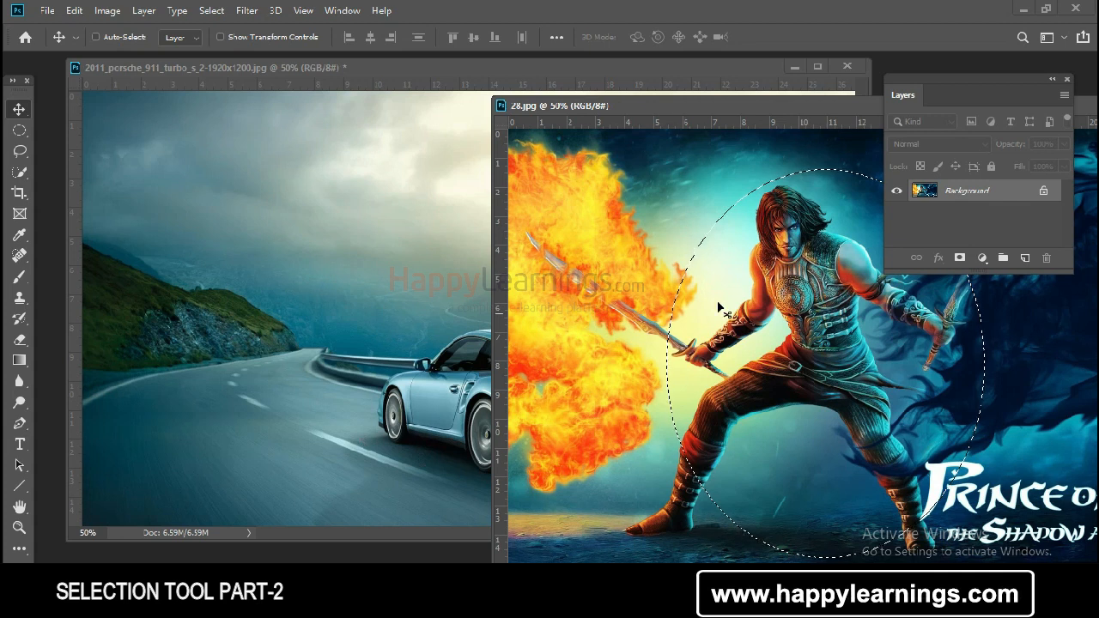
left_click_drag(817, 338, 206, 248)
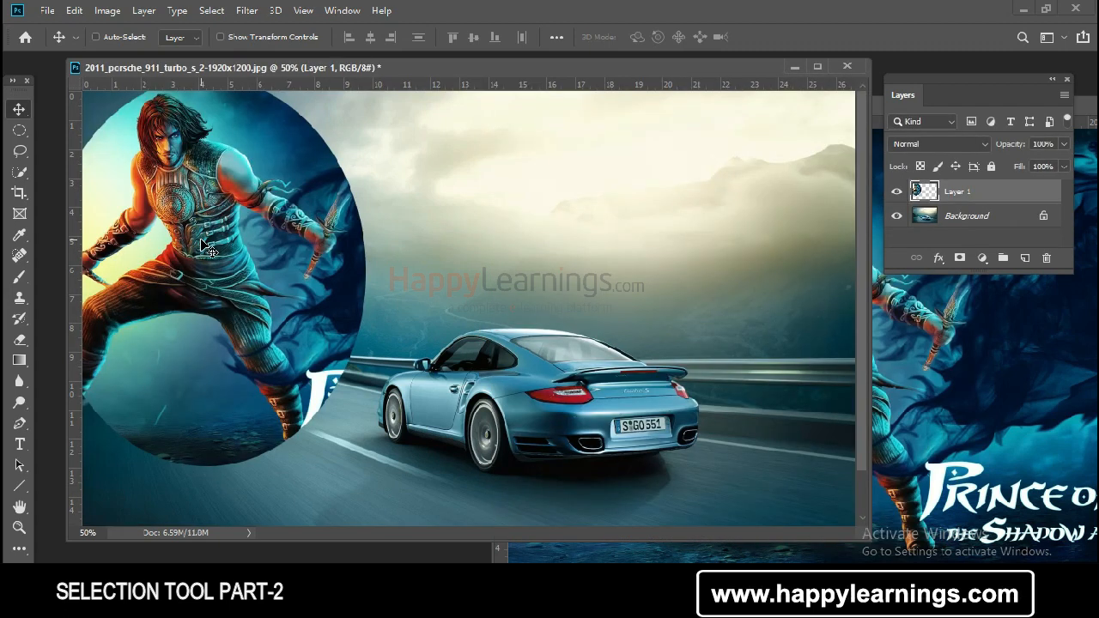
left_click_drag(206, 249, 273, 282)
Undo moving and placing the elliptical warrior cutout in the Porsche photo, and bring 28.jpg back to the front.
key("ctrl+z")
key("ctrl+z")
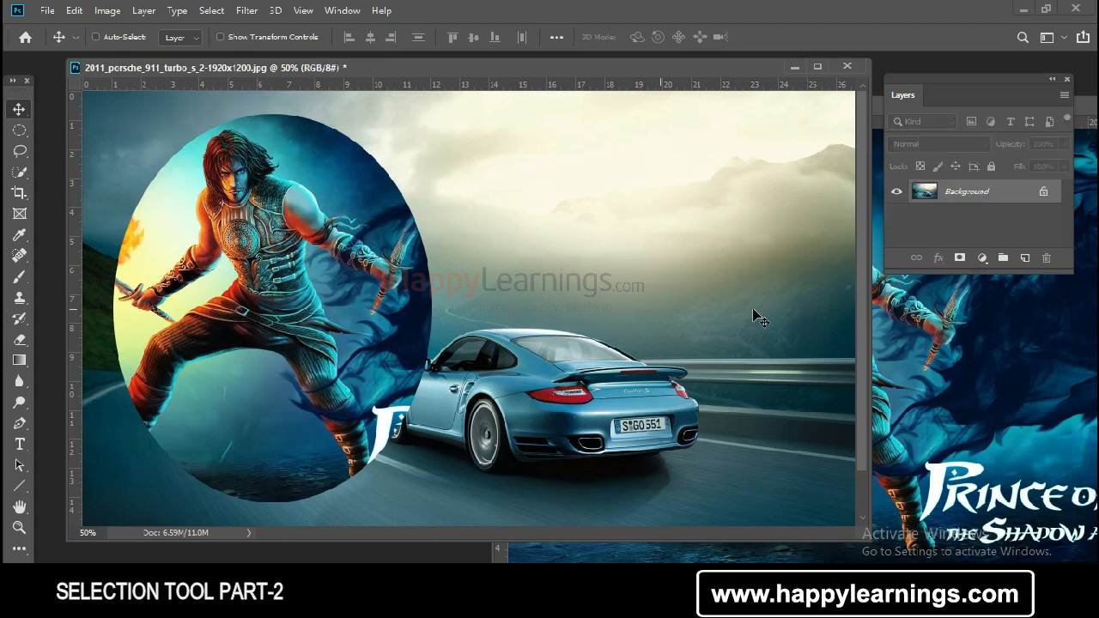
left_click(889, 309)
Place a copy of the elliptical warrior selection in the Porsche photo, over the road left of the car.
left_click_drag(782, 284, 255, 268)
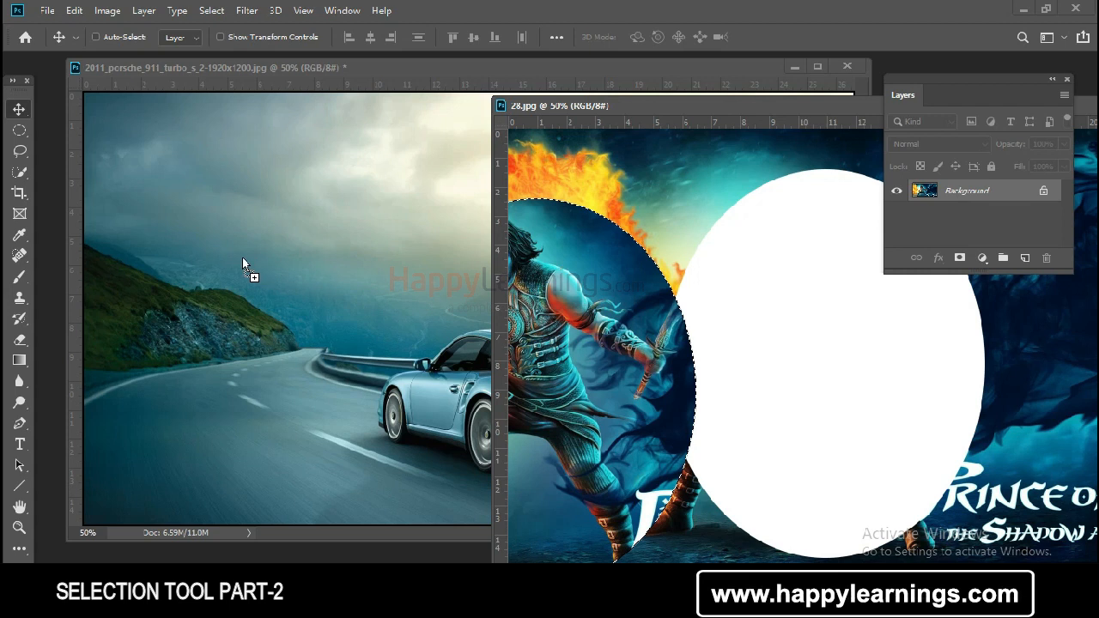
left_click_drag(243, 257, 242, 256)
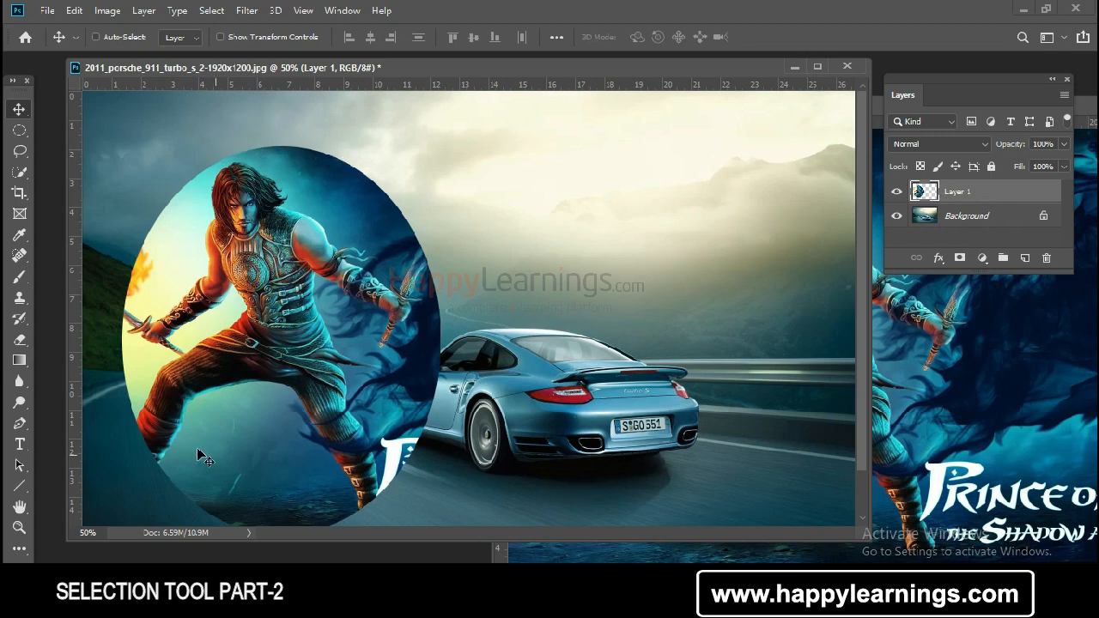
left_click_drag(302, 362, 311, 335)
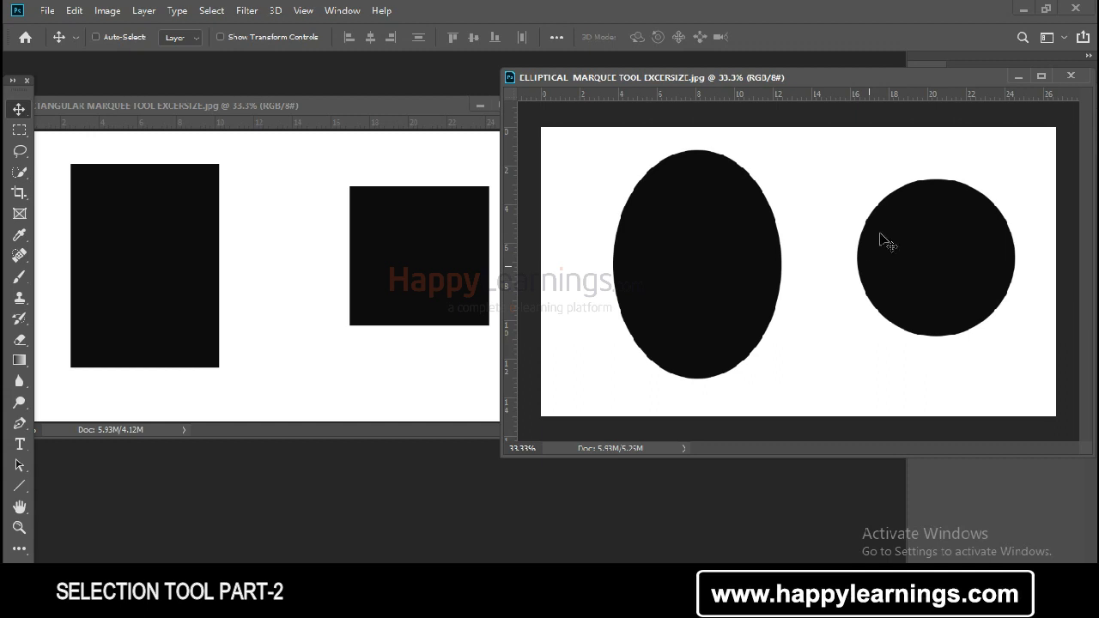
Examine the black shapes in the rectangular and elliptical marquee exercise images, shifting their windows to see both files.
left_click_drag(155, 107, 187, 101)
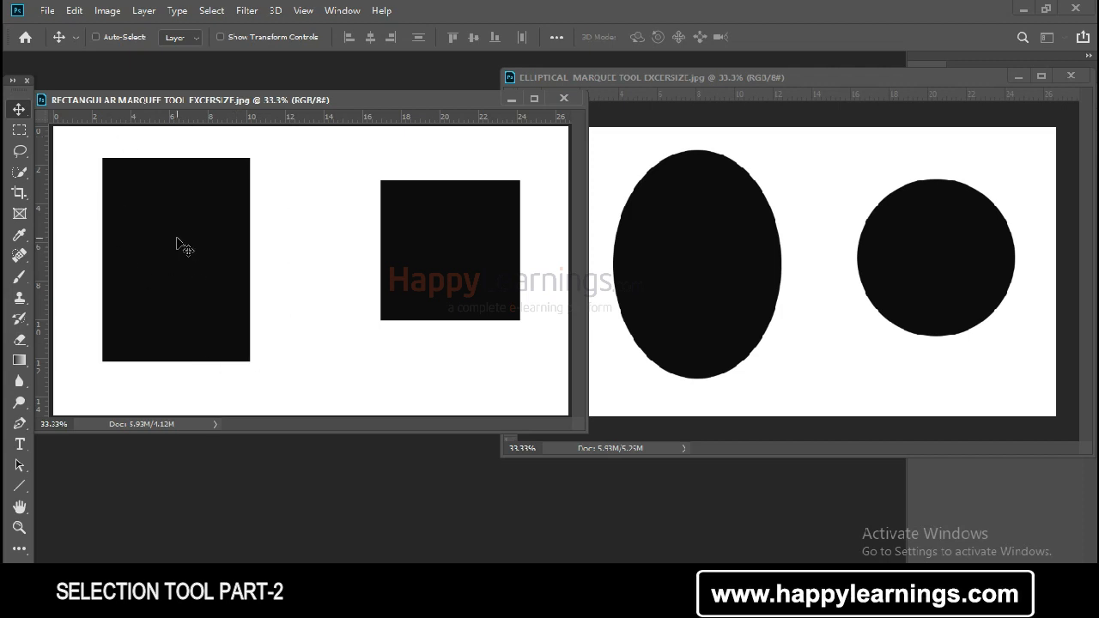
left_click_drag(268, 101, 239, 93)
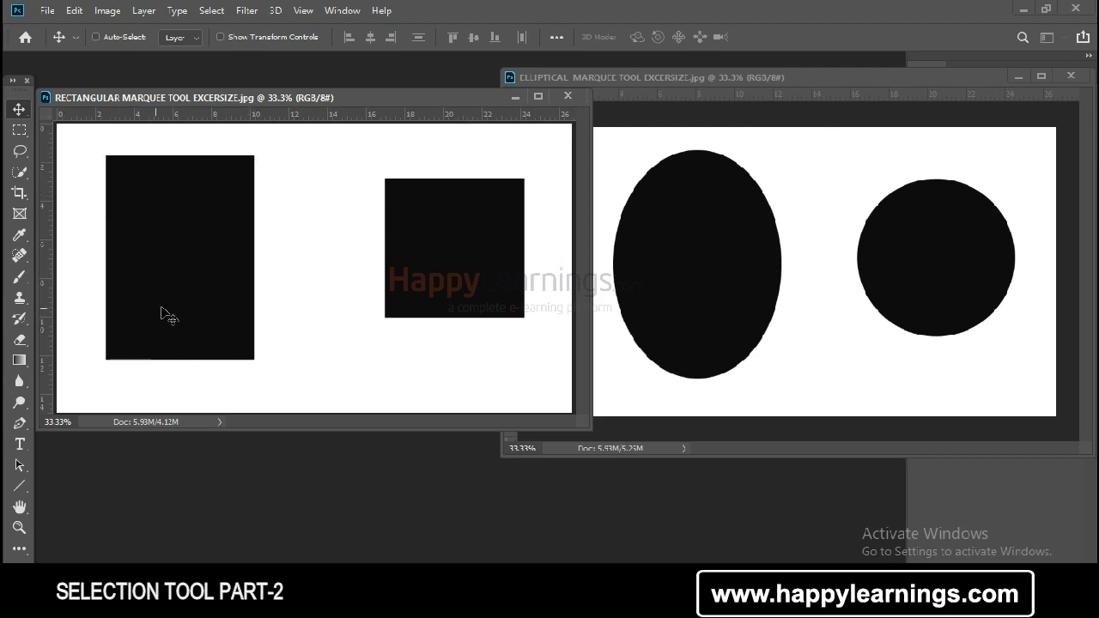
left_click_drag(460, 97, 385, 91)
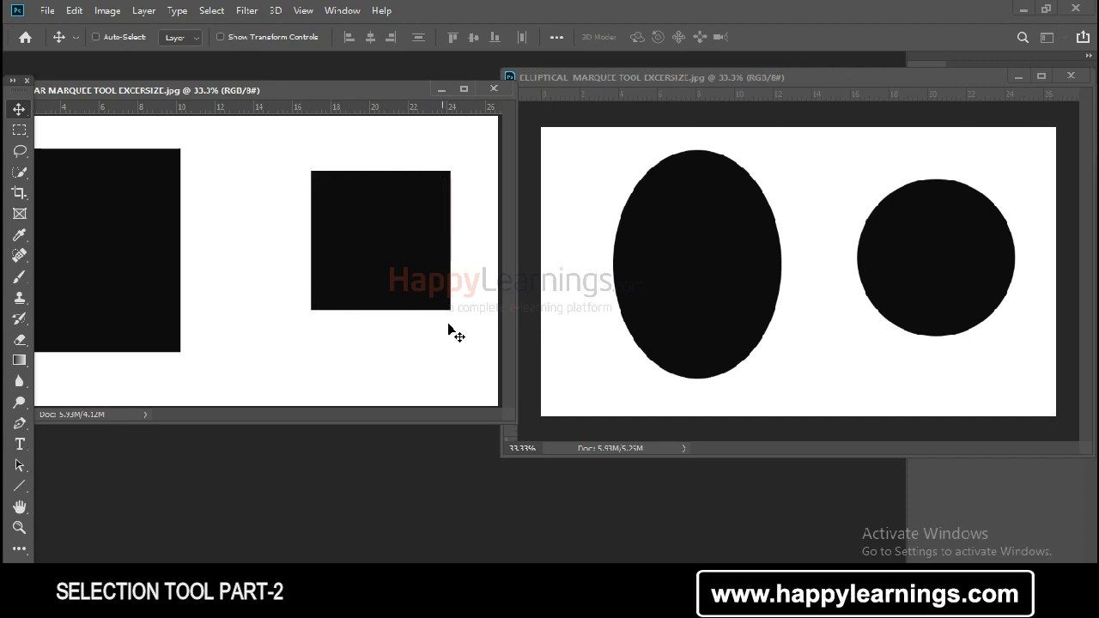
left_click_drag(590, 77, 274, 132)
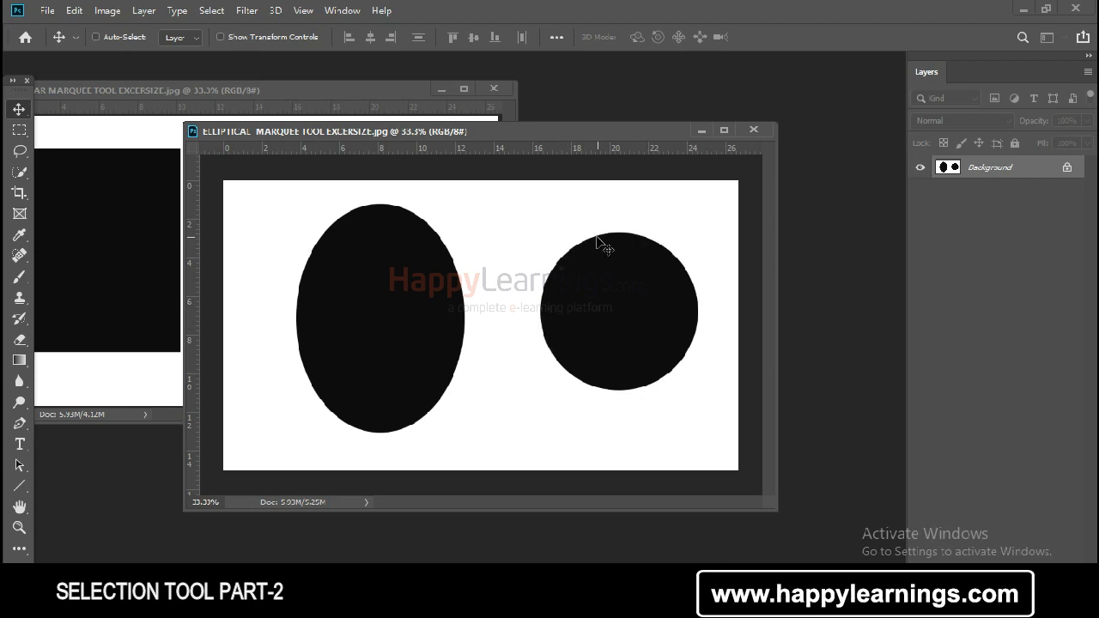
left_click_drag(429, 129, 549, 175)
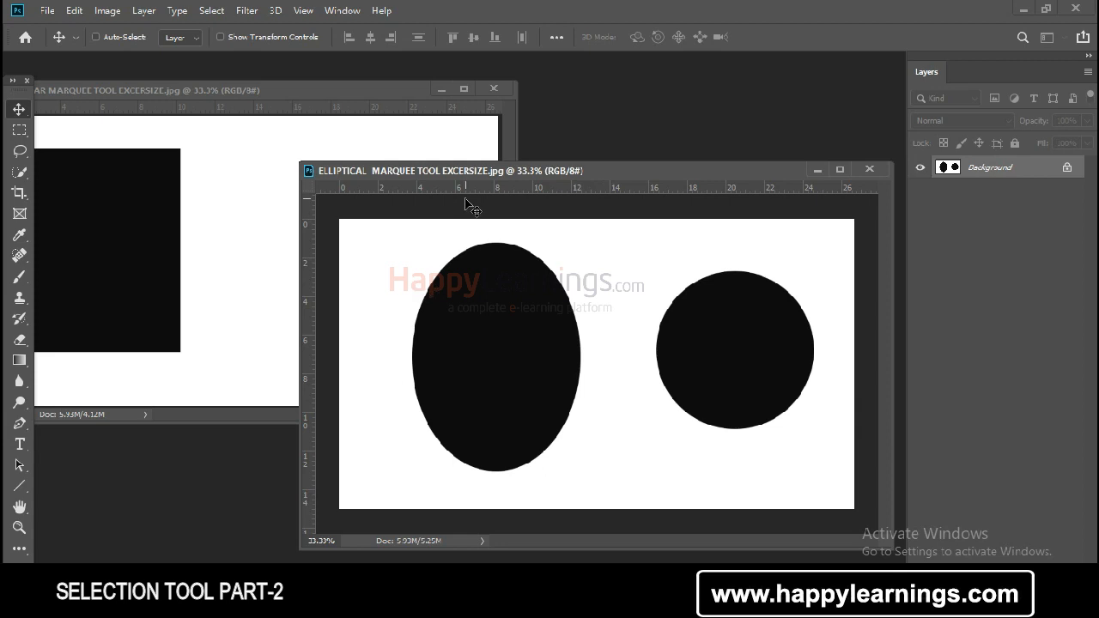
left_click_drag(481, 171, 579, 103)
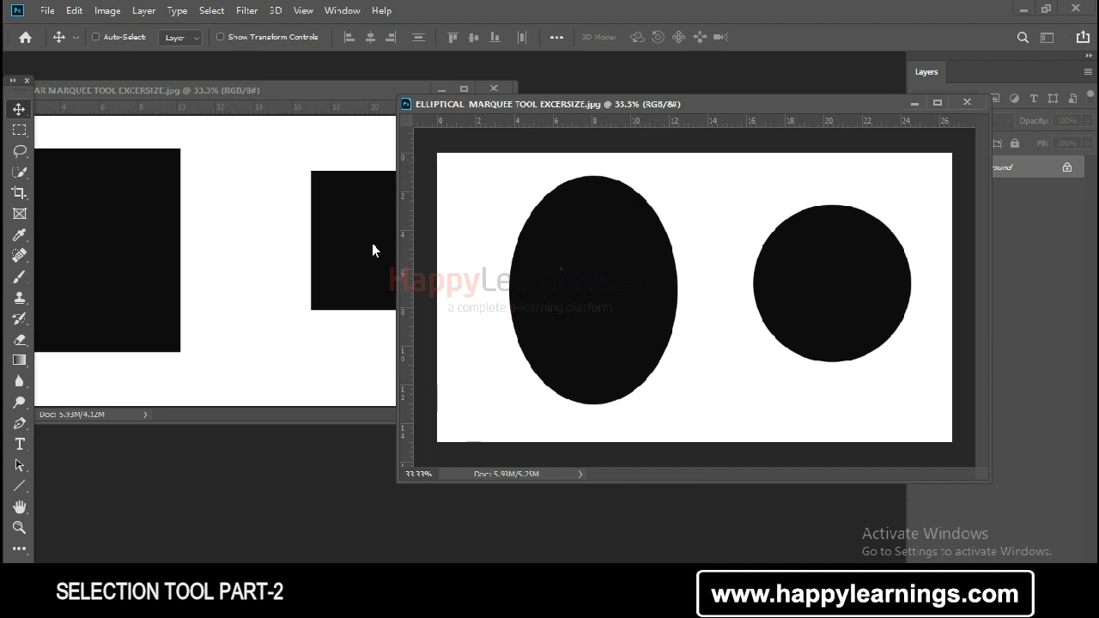
left_click_drag(611, 104, 497, 194)
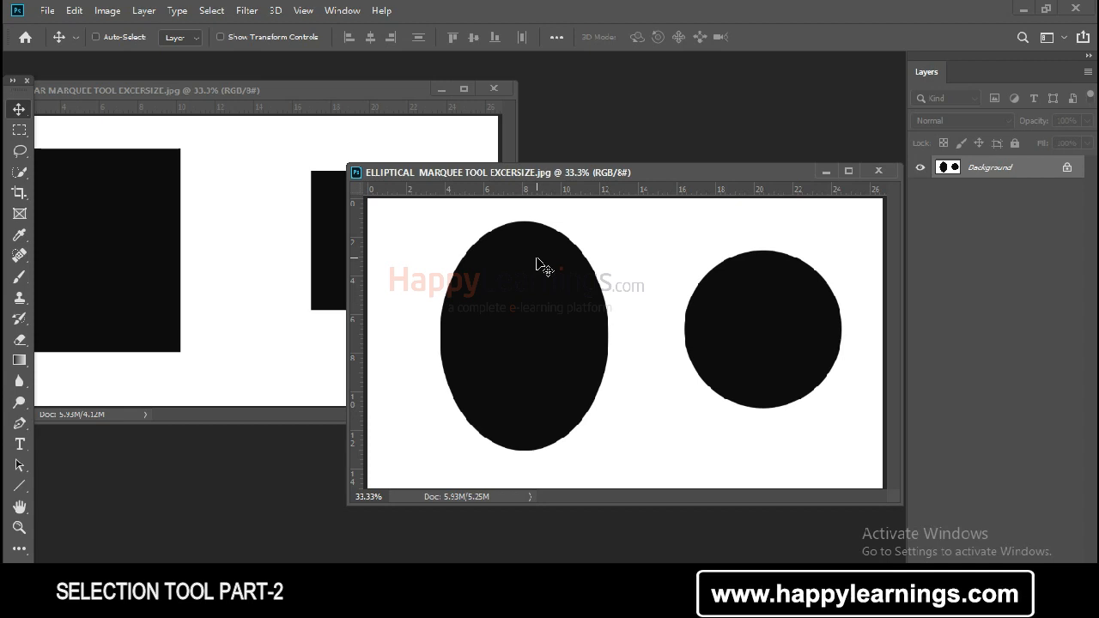
left_click_drag(511, 171, 422, 183)
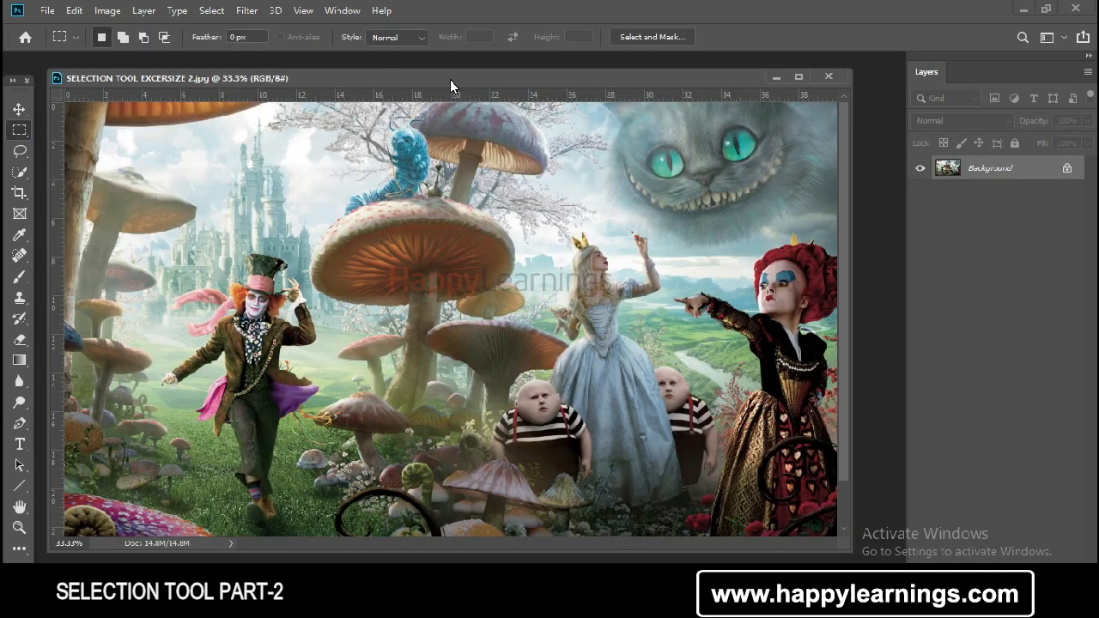
mouse_move(449, 84)
left_mouse_down()
mouse_move(535, 85)
mouse_move(450, 113)
mouse_move(523, 157)
mouse_move(534, 101)
mouse_move(429, 81)
mouse_move(440, 88)
left_mouse_up()
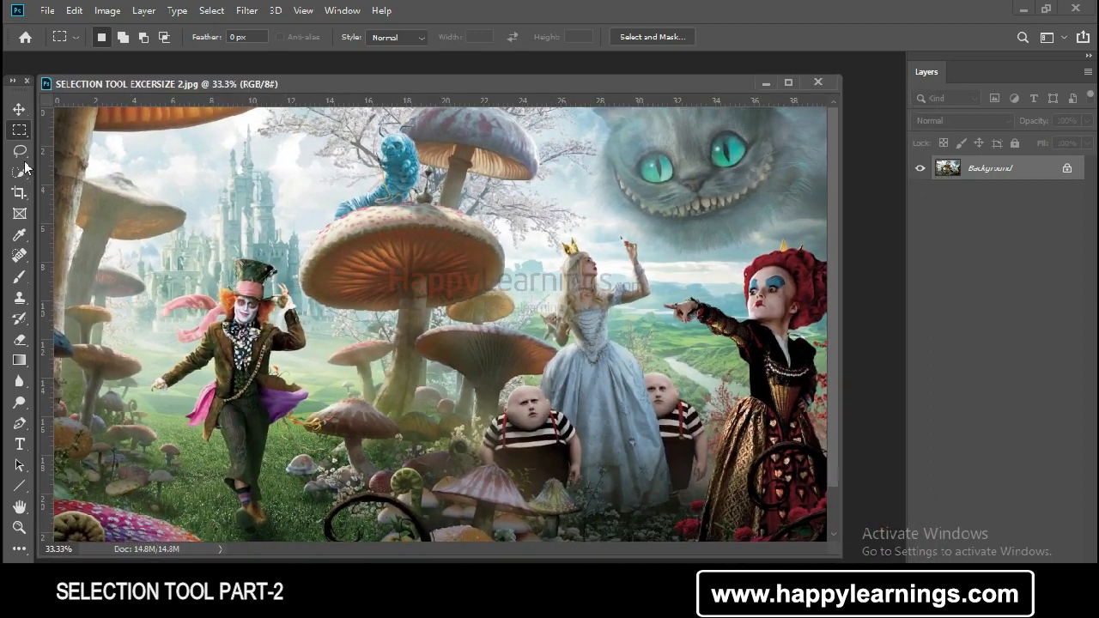
right_click(19, 130)
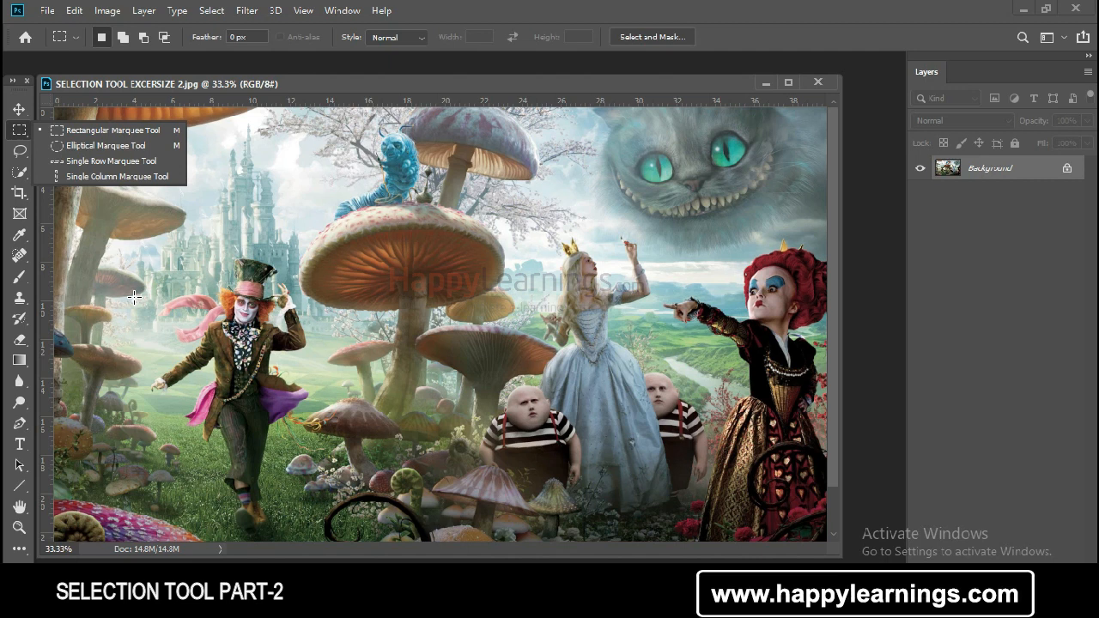
left_click_drag(243, 85, 230, 77)
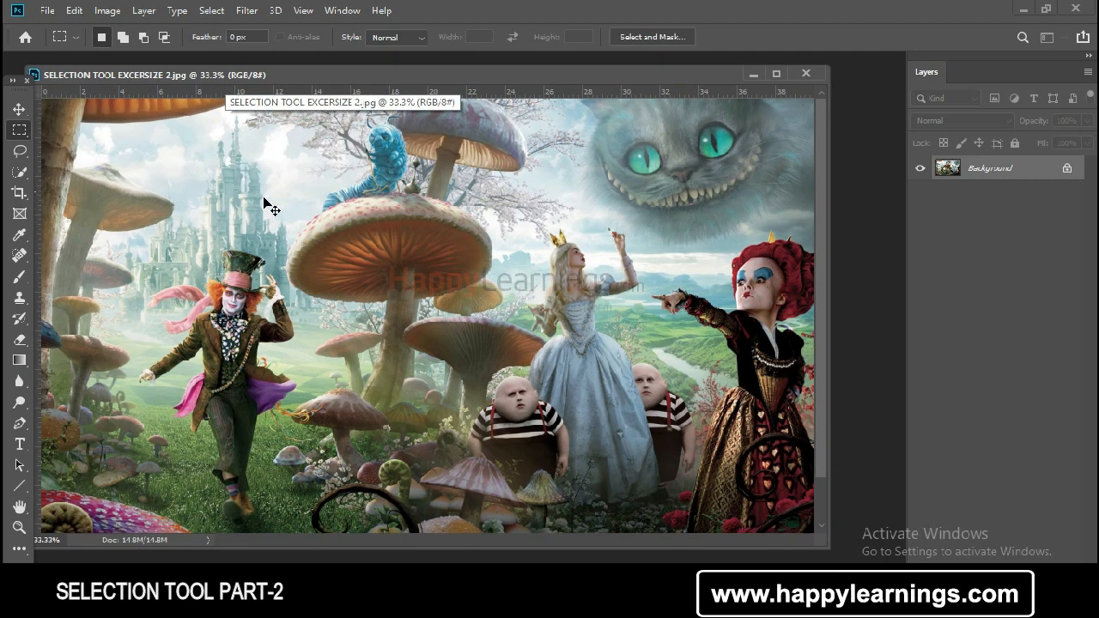
Create a new document from the Web Large 1920 x 1080 px preset and float it in its own window.
key("ctrl+n")
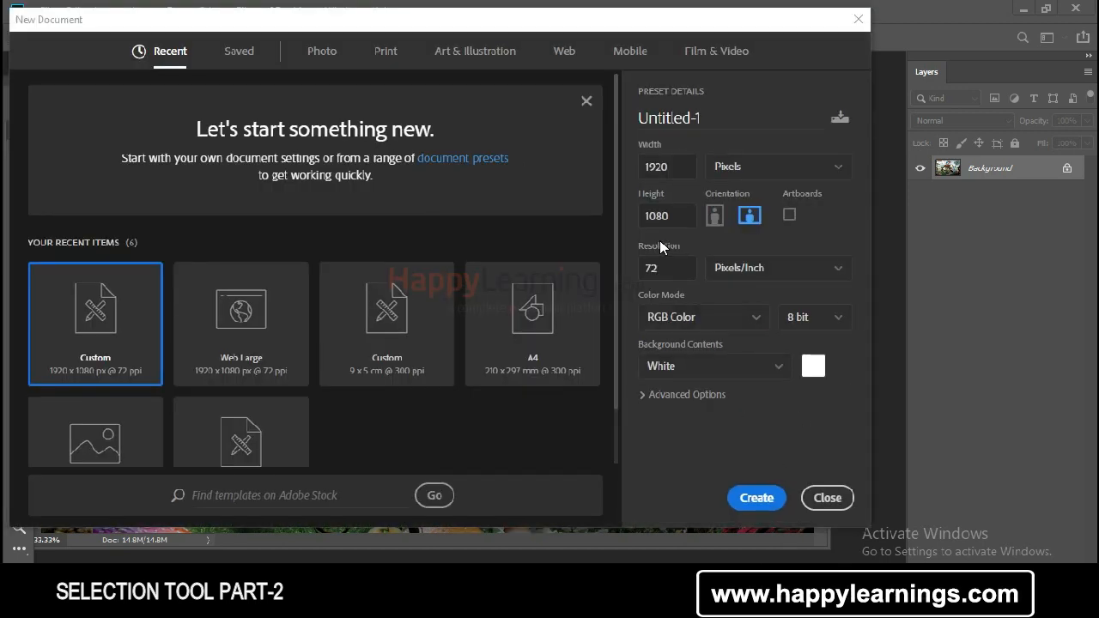
left_click(564, 54)
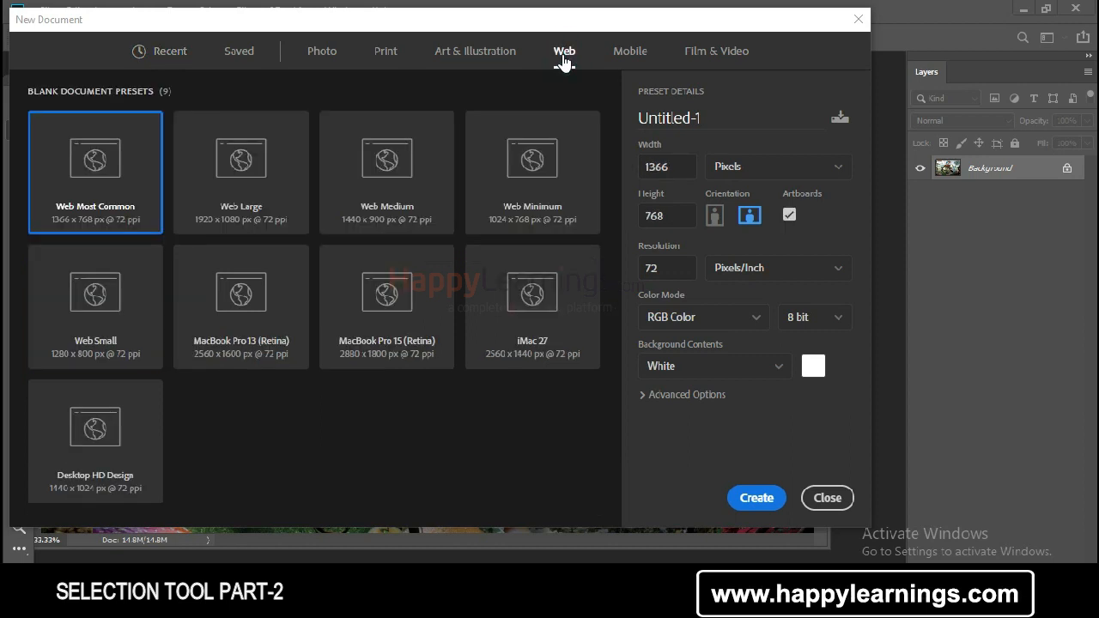
left_click(252, 200)
left_click(770, 500)
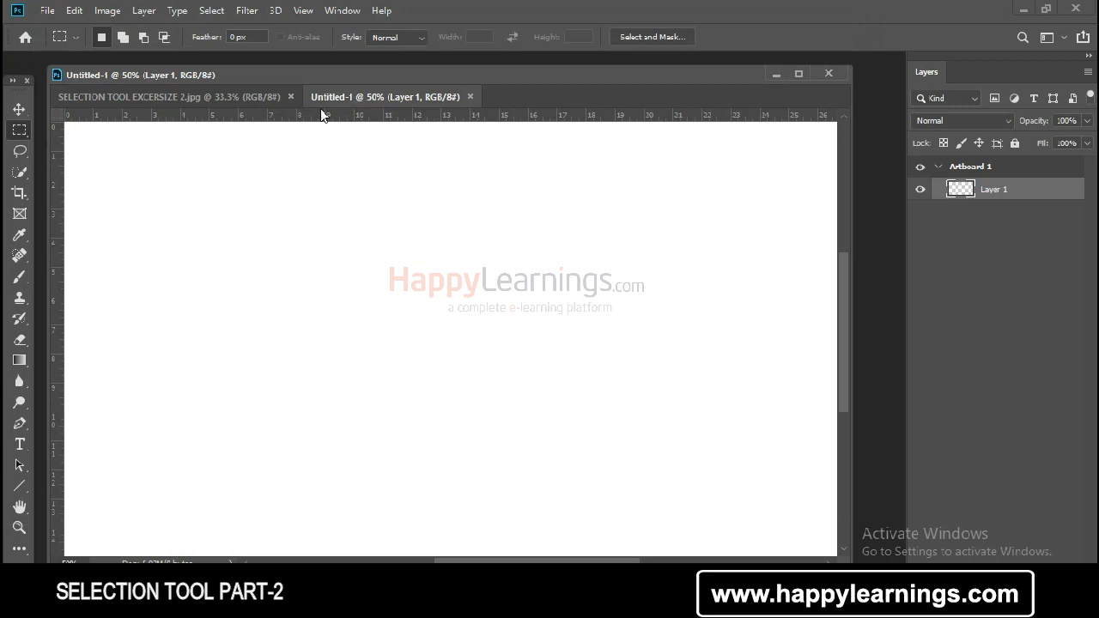
left_click_drag(327, 105, 457, 247)
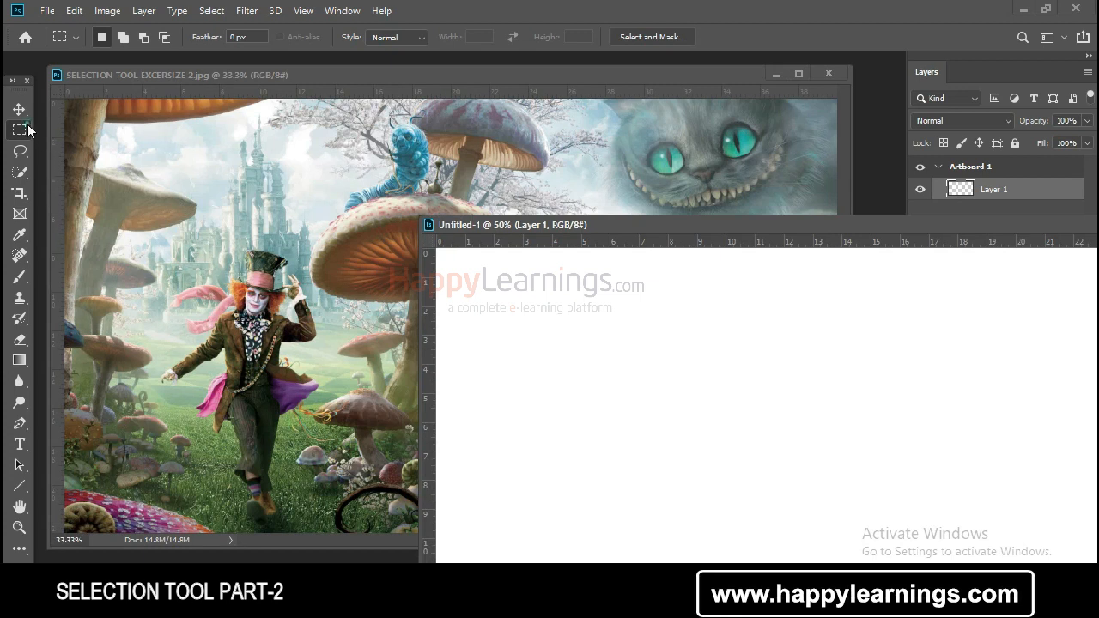
Select the man in the top hat with a rectangular marquee and copy him into the left part of Untitled-1.
left_click_drag(142, 84, 116, 79)
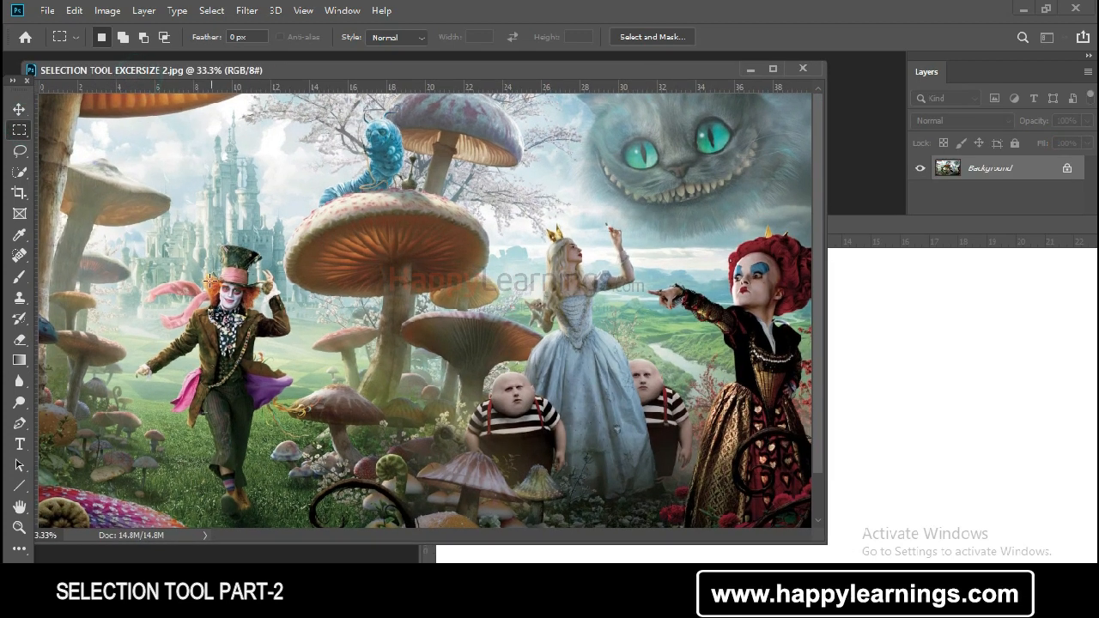
left_click_drag(118, 227, 299, 518)
left_click(19, 109)
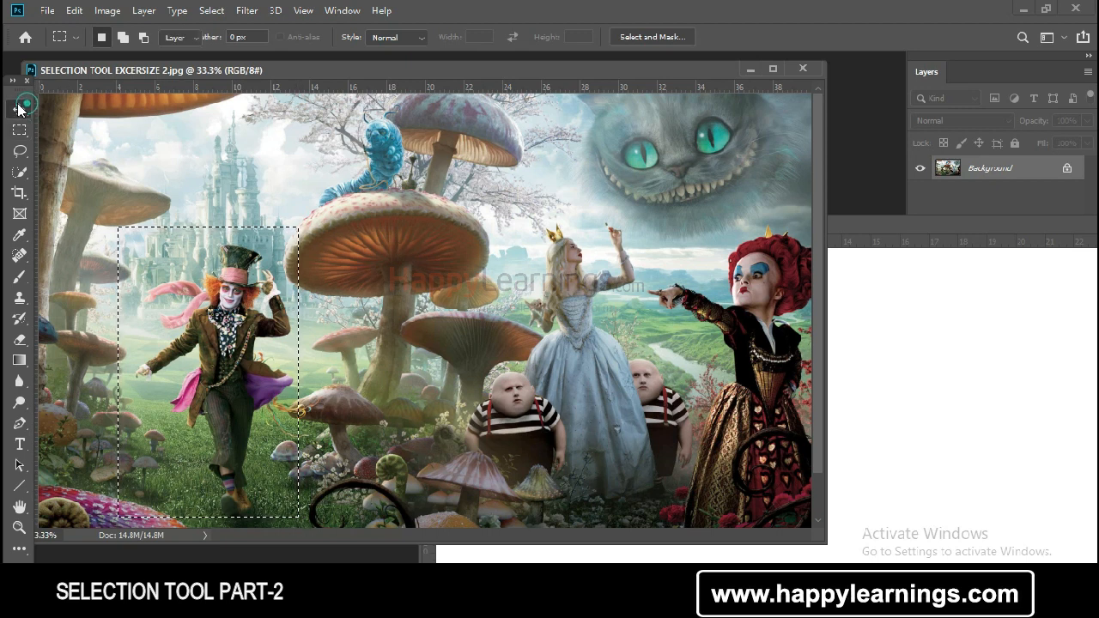
left_click_drag(211, 359, 598, 450)
Select the woman in the pale blue dress with an elliptical marquee and copy her into Untitled-1 beside the man.
left_click_drag(154, 75, 147, 74)
left_click(19, 130)
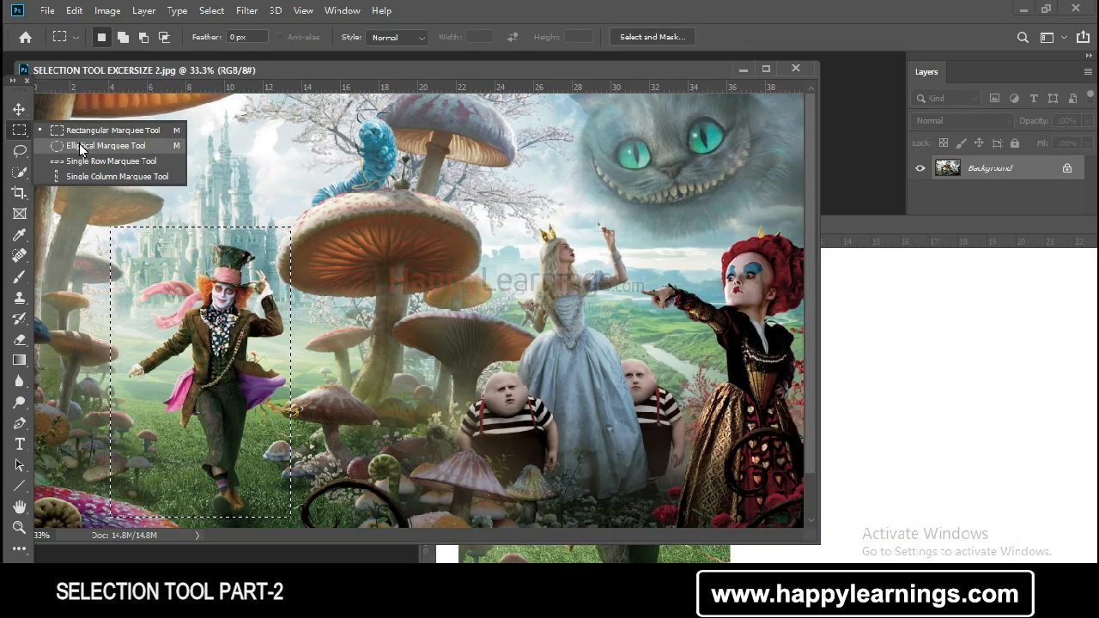
left_click(128, 144)
left_click_drag(455, 243, 640, 513)
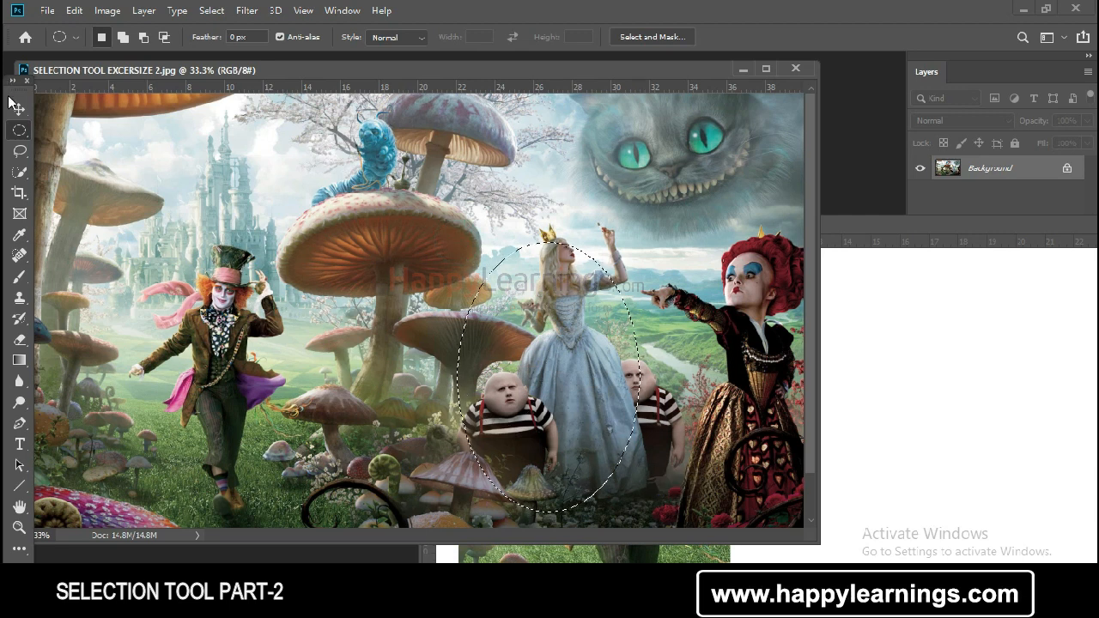
left_click(18, 109)
left_click_drag(520, 369, 899, 510)
Select the red-haired queen with a rectangular marquee and copy her into the right part of Untitled-1.
left_click_drag(548, 71, 474, 73)
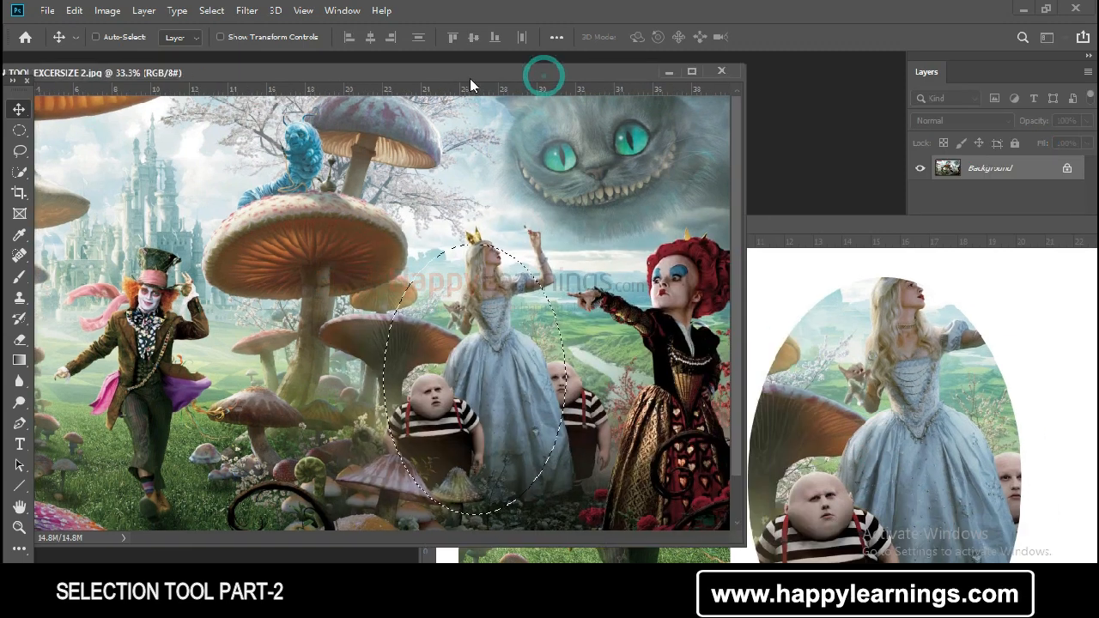
left_click(18, 129)
left_click(94, 131)
left_click_drag(582, 243, 730, 528)
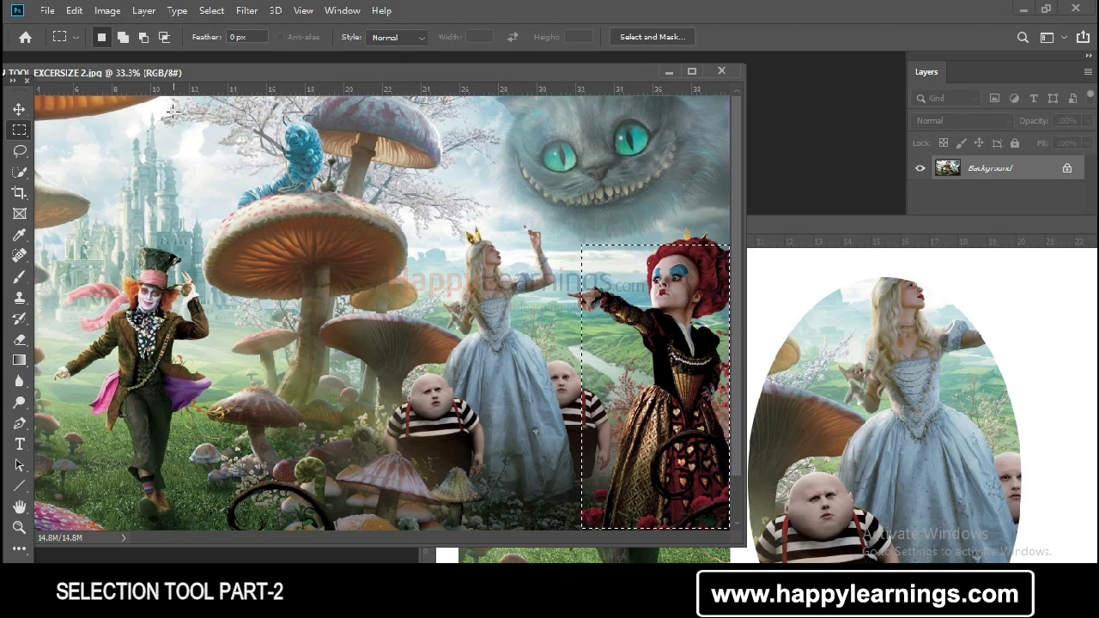
left_click(19, 109)
left_click_drag(670, 365, 1069, 425)
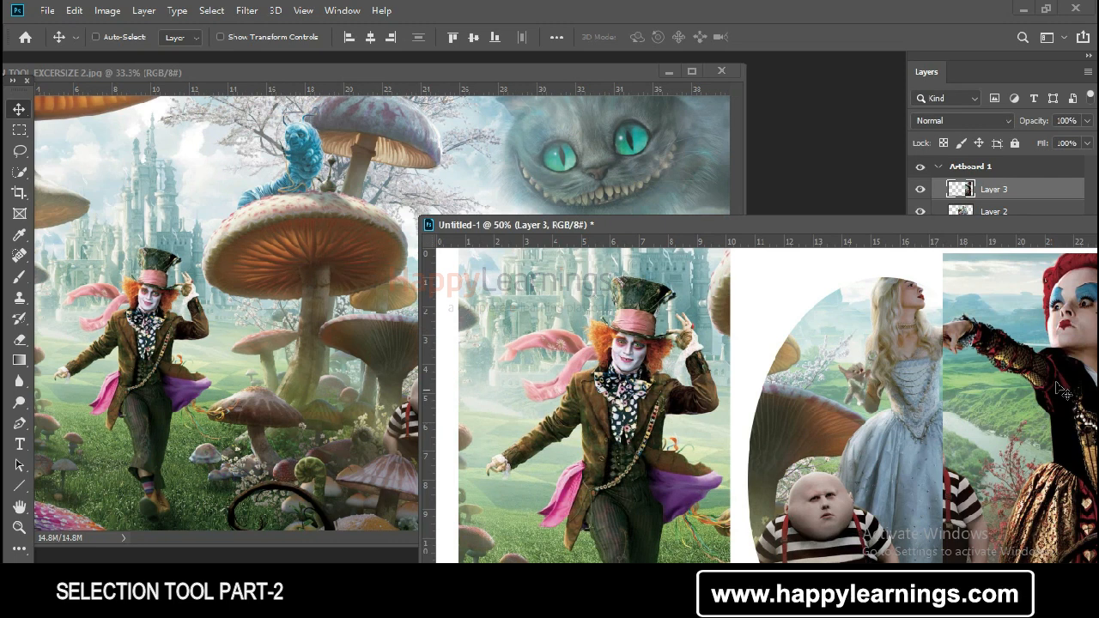
Move the red-haired queen layer to the right edge of the Untitled-1 canvas and reposition the window to show the composition.
left_click_drag(921, 225, 594, 156)
left_click_drag(717, 303, 770, 297)
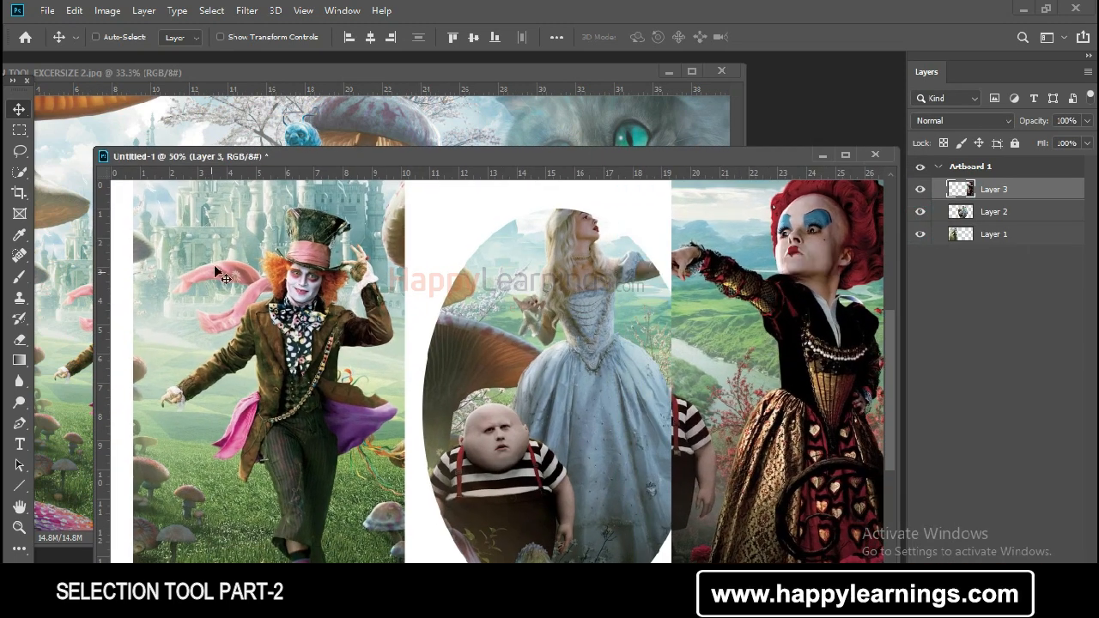
left_click_drag(370, 155, 276, 146)
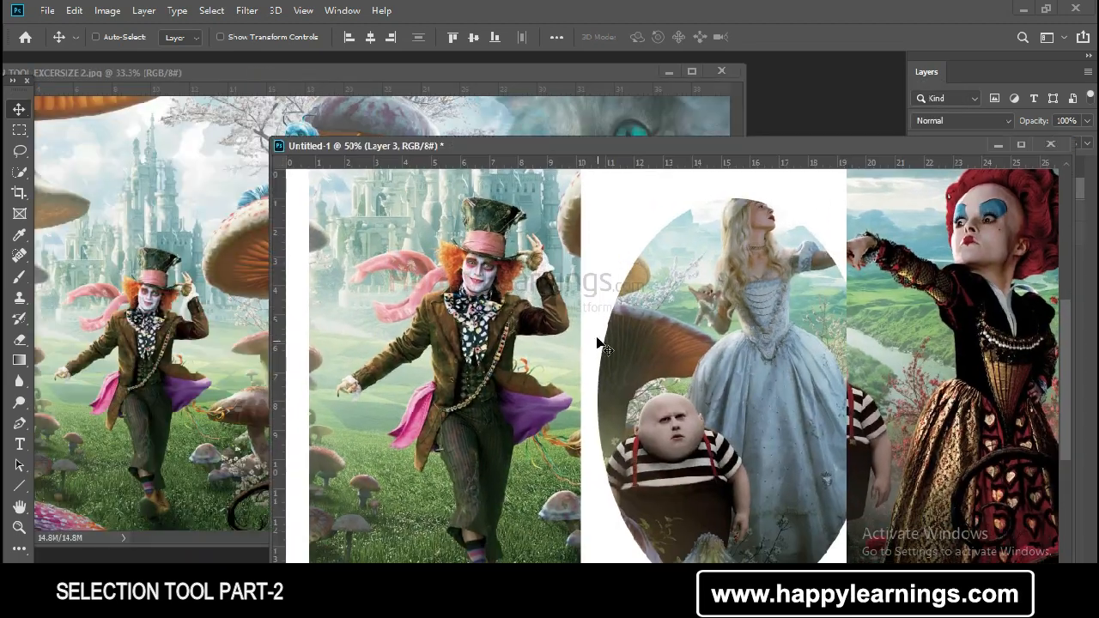
left_click_drag(761, 144, 656, 90)
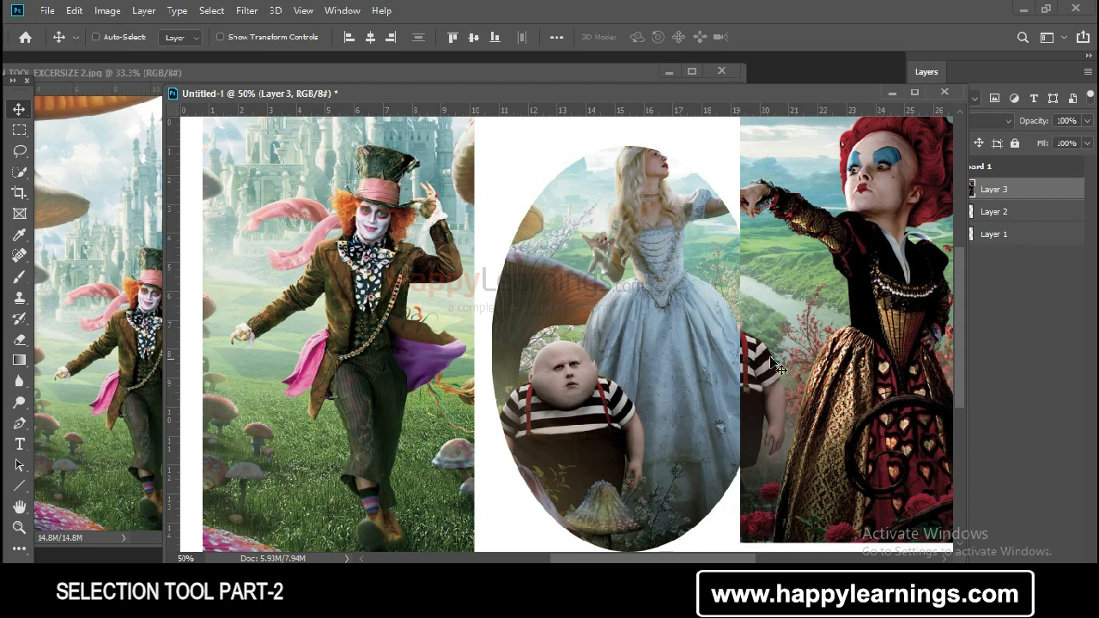